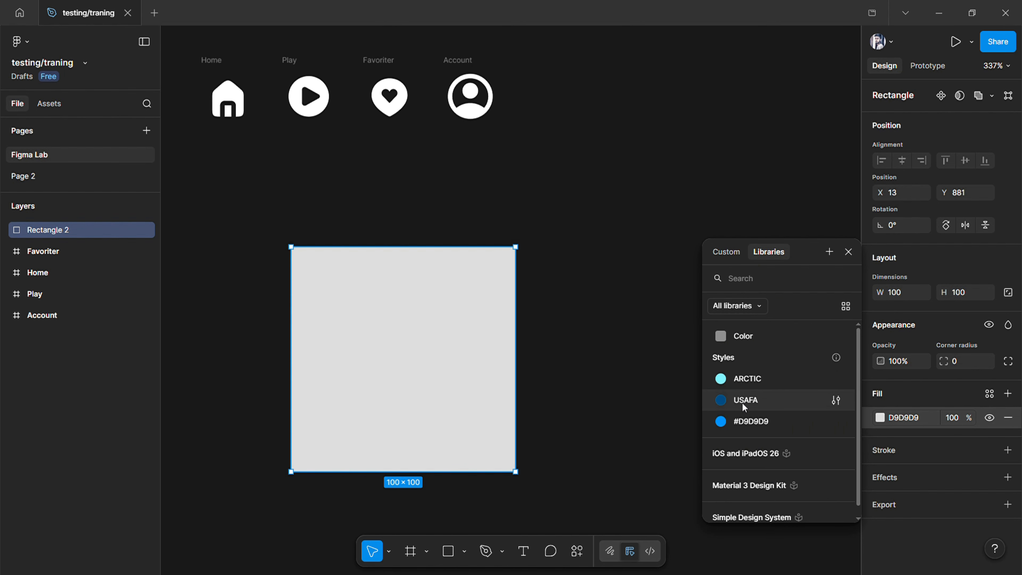
# Step: Apply the USAFA color style to the rectangle's fill and convert the fill to an angular gradient
pyautogui.click(742, 399)
pyautogui.click(880, 417)
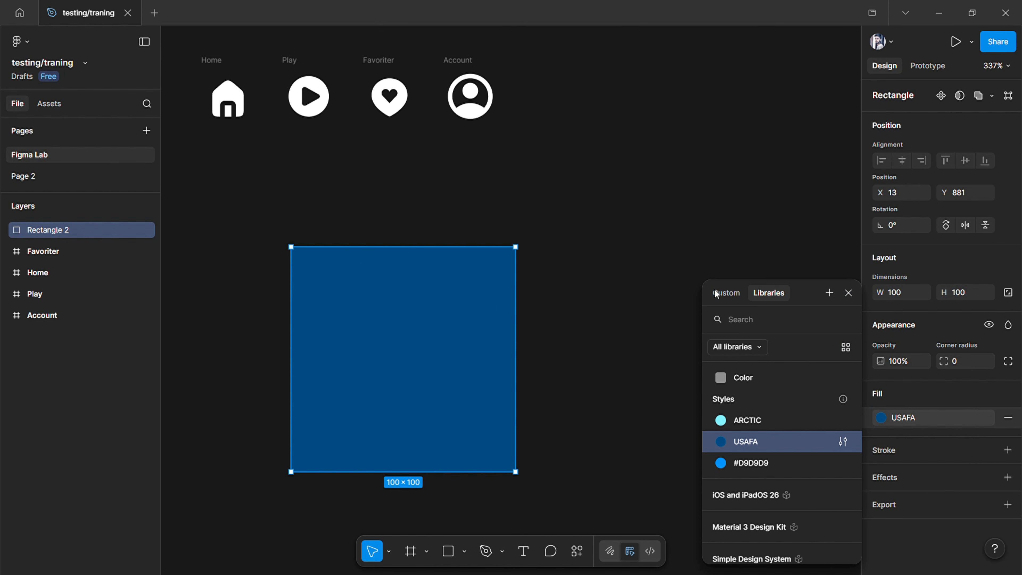
pyautogui.click(726, 251)
pyautogui.click(734, 278)
pyautogui.click(743, 309)
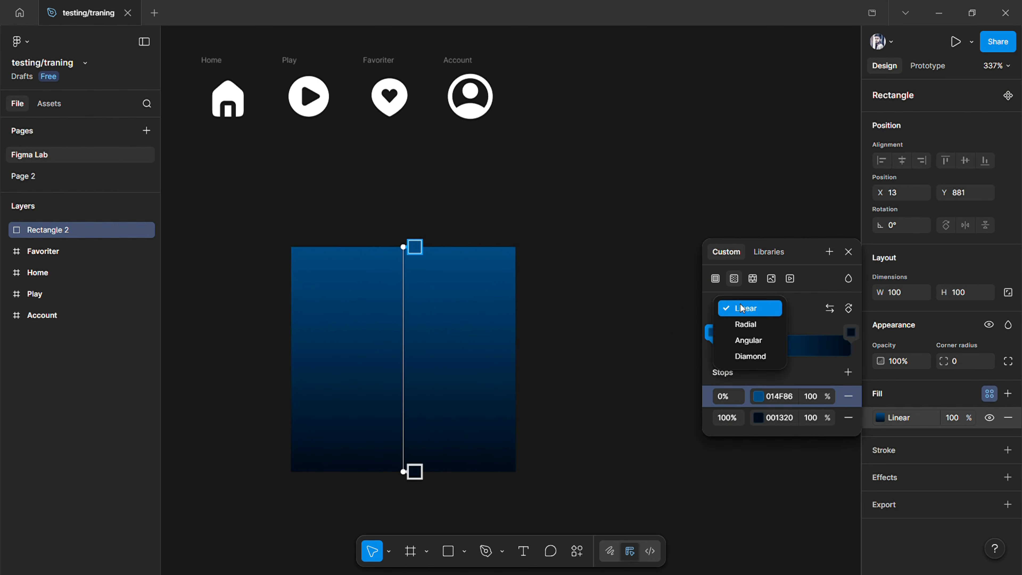
pyautogui.click(744, 344)
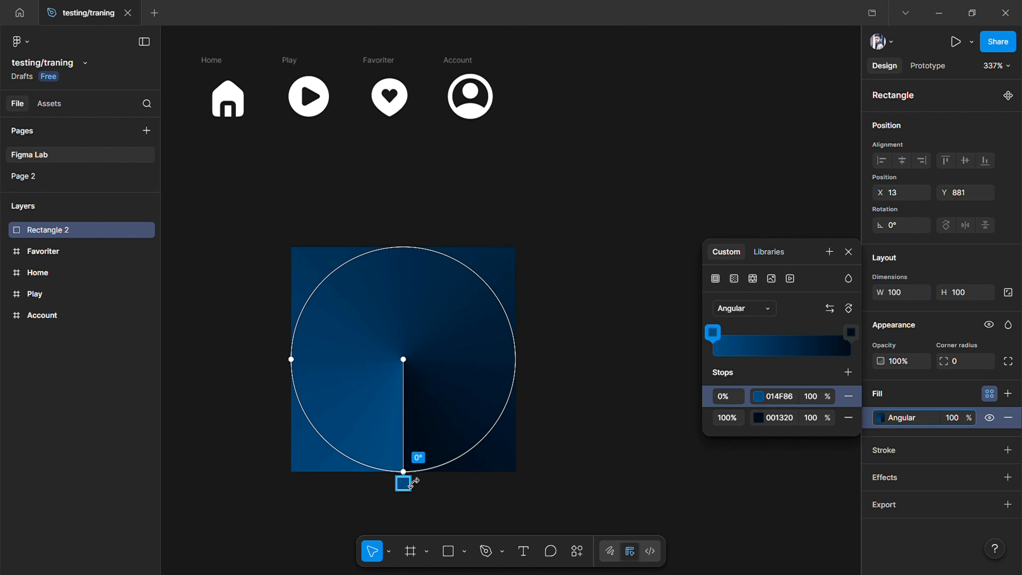
# Step: Center the angular gradient on the midpoint of the rectangle's bottom edge, with its start pointing toward the bottom-left corner
pyautogui.moveTo(414, 485); pyautogui.dragTo(304, 476)
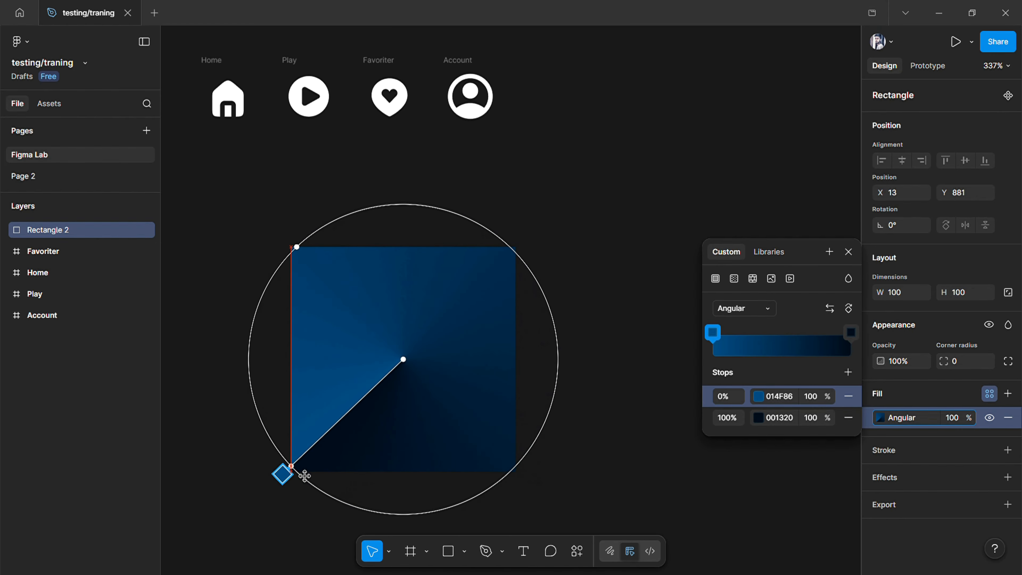
pyautogui.moveTo(412, 374); pyautogui.dragTo(414, 482)
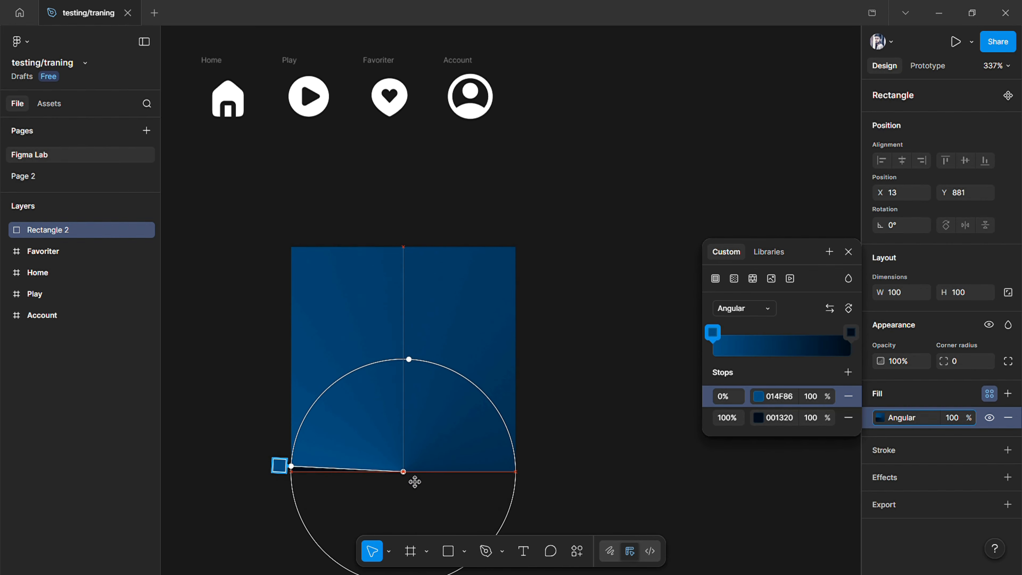
pyautogui.scroll(-3, 413, 443)
pyautogui.scroll(5, 412, 442)
pyautogui.scroll(2, 413, 443)
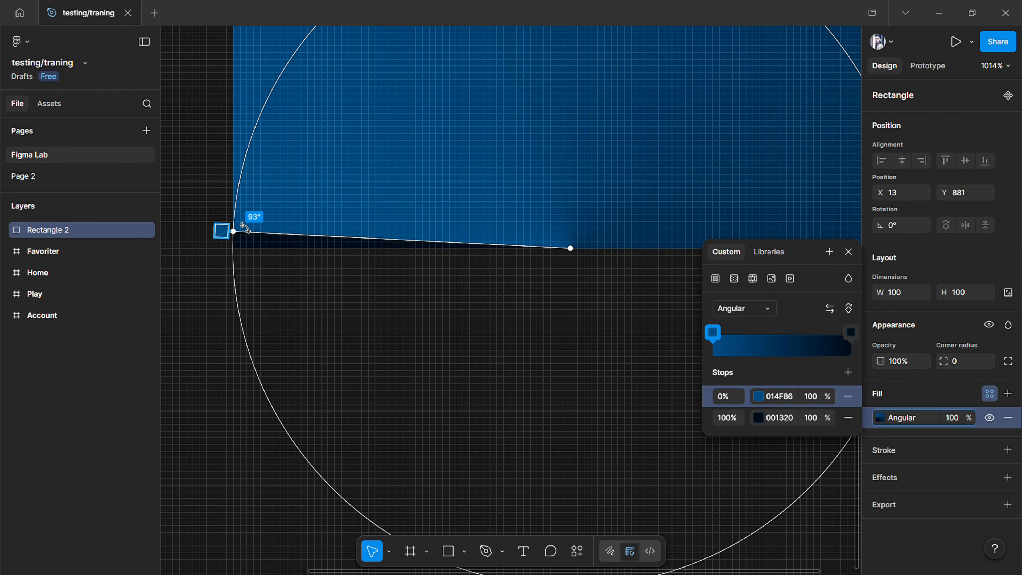
pyautogui.press('Escape')
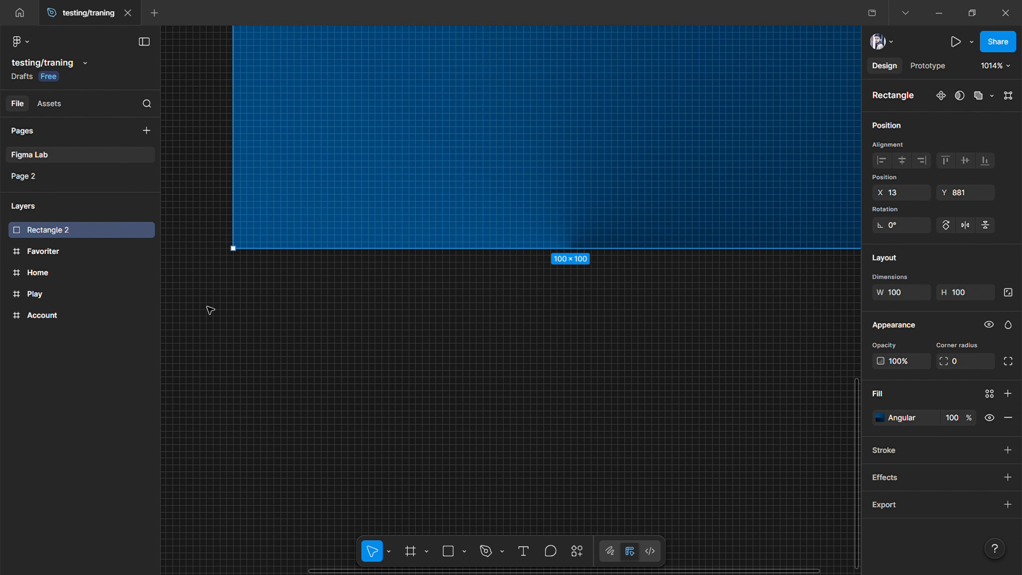
# Step: Add a middle stop to the rectangle's angular gradient and set its position to 33%
pyautogui.hotkey('shift', '2')
pyautogui.click(880, 419)
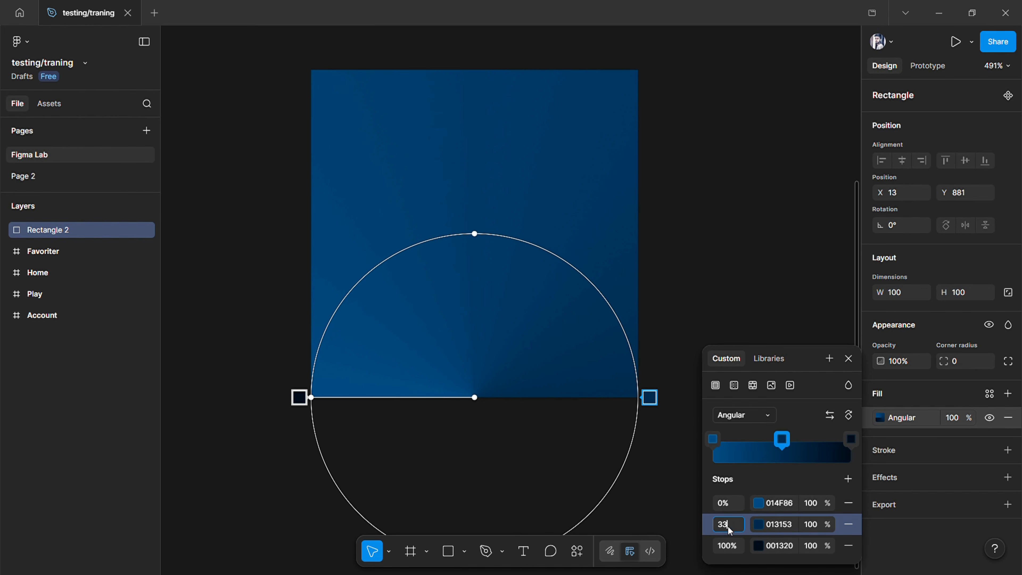
pyautogui.press('Return')
# Step: Change the gradient's 0% stop to a custom bright blue
pyautogui.click(759, 503)
pyautogui.click(608, 286)
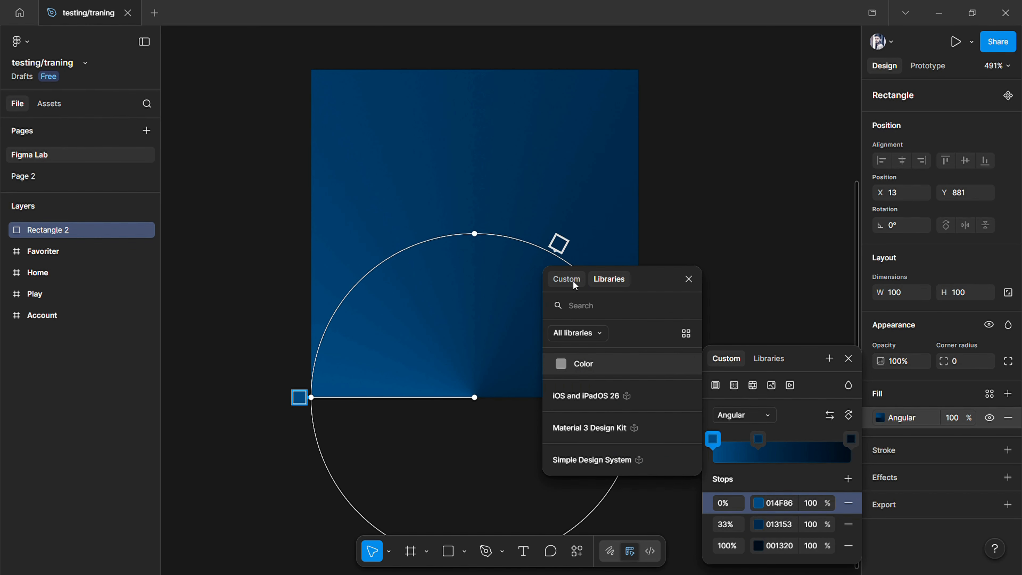
pyautogui.click(569, 280)
pyautogui.moveTo(690, 368); pyautogui.dragTo(692, 285)
pyautogui.press('Escape')
# Step: Lower the rectangle's top edge to a height of 94 and place a duplicate beside its left edge at X -85
pyautogui.scroll(-5, 742, 178)
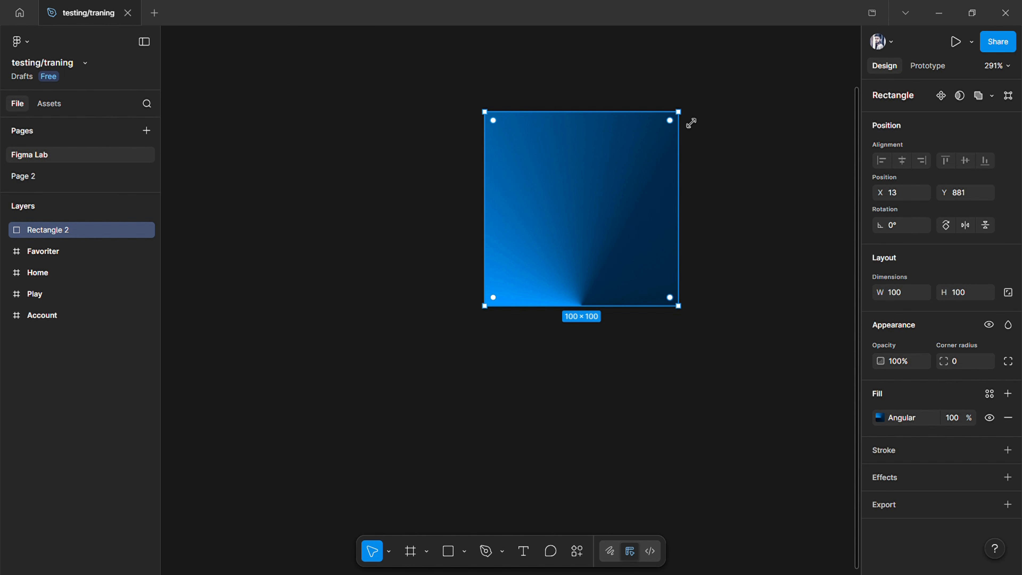
pyautogui.moveTo(669, 123); pyautogui.dragTo(669, 128)
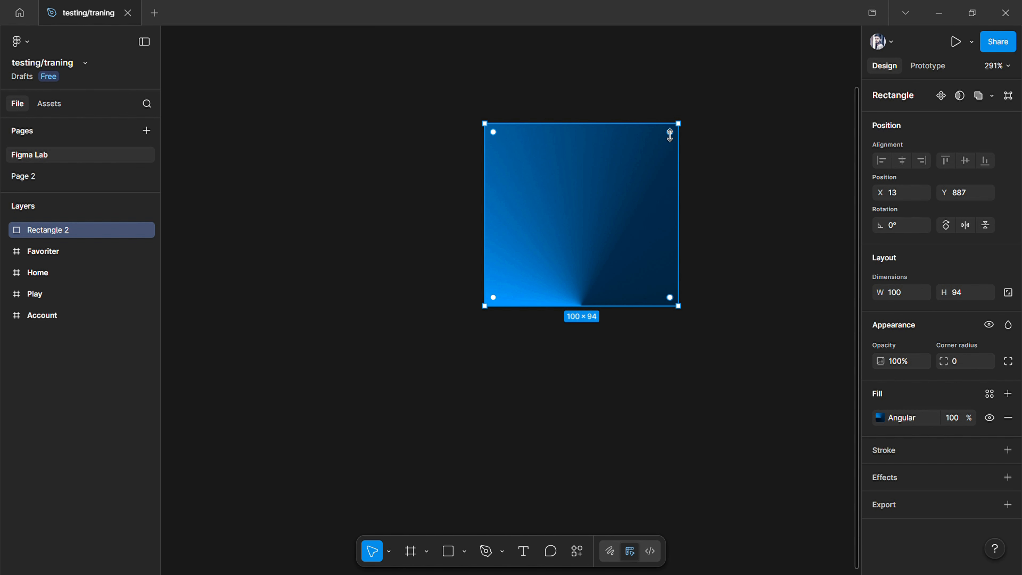
pyautogui.hotkey('ctrl', 'd')
pyautogui.moveTo(594, 170); pyautogui.dragTo(404, 171)
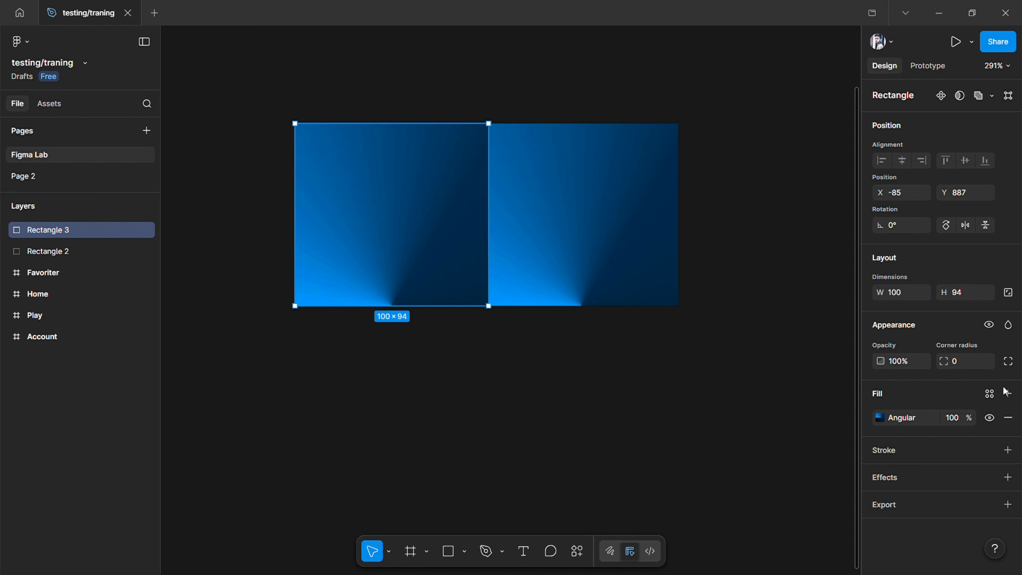
# Step: Flip the duplicate rectangle horizontally and wrap both rectangles in one frame
pyautogui.click(965, 225)
pyautogui.click(344, 88)
pyautogui.moveTo(254, 101); pyautogui.dragTo(703, 325)
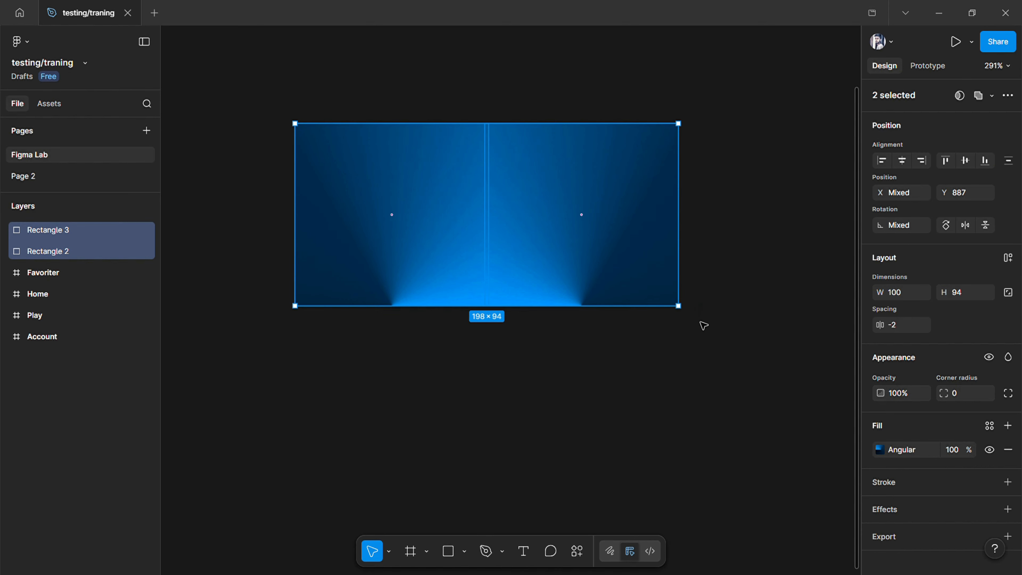
pyautogui.rightClick(444, 209)
pyautogui.click(495, 274)
# Step: Move the gradient frame below and to the left of the icons, at X -165, Y 926
pyautogui.keyDown('ctrl'); pyautogui.scroll(-5, 487, 274); pyautogui.keyUp('ctrl')
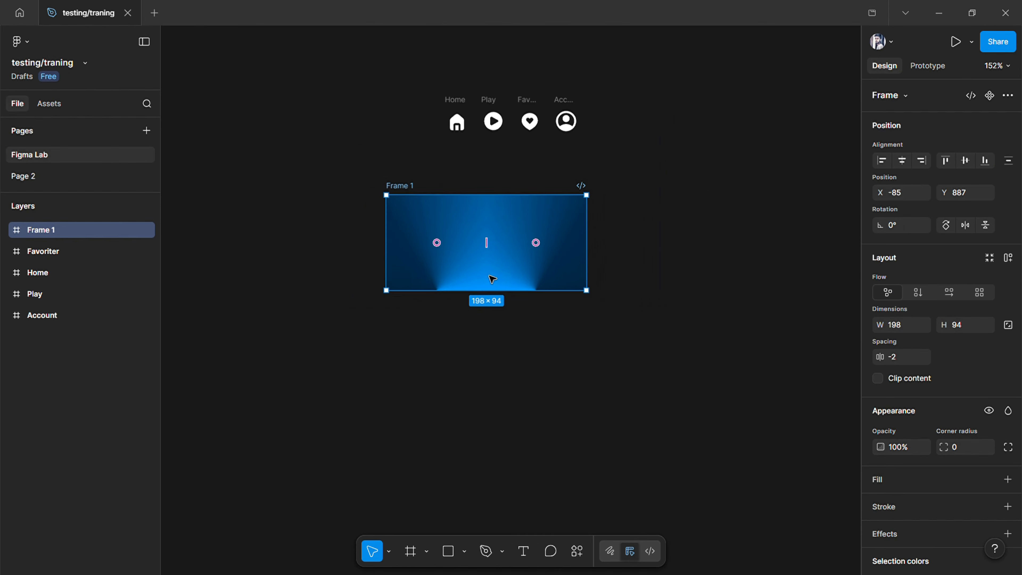
pyautogui.scroll(1, 521, 322)
pyautogui.moveTo(411, 222); pyautogui.dragTo(332, 262)
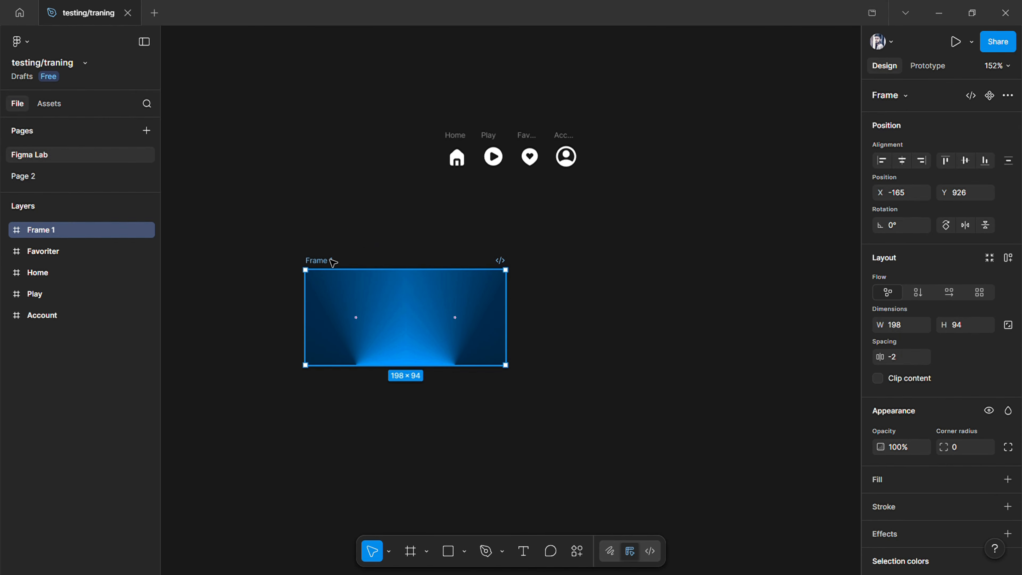
# Step: Turn the four dark icon frames into a component set and move it higher above the bright icons
pyautogui.moveTo(313, 123); pyautogui.dragTo(532, 217)
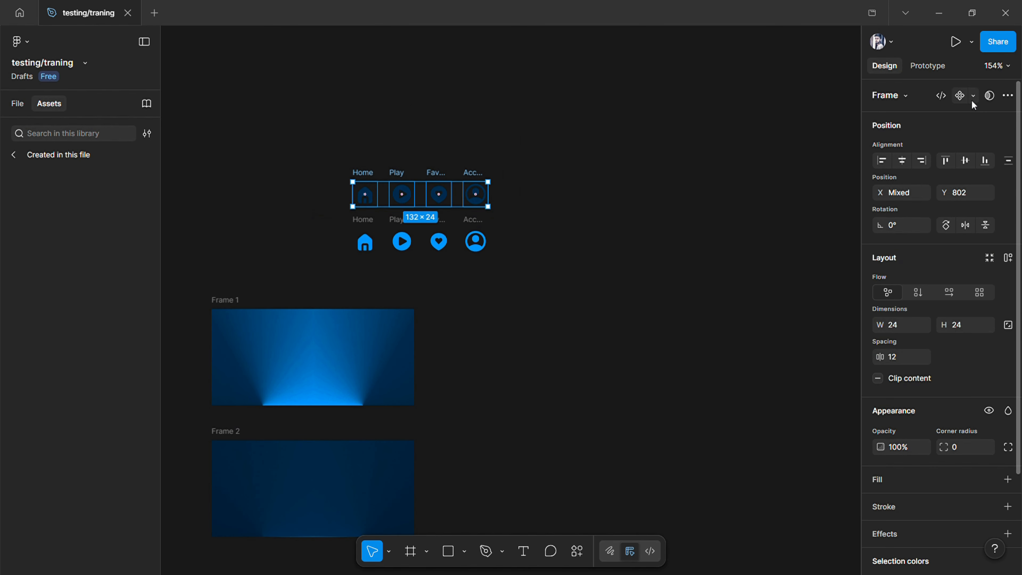
pyautogui.click(973, 95)
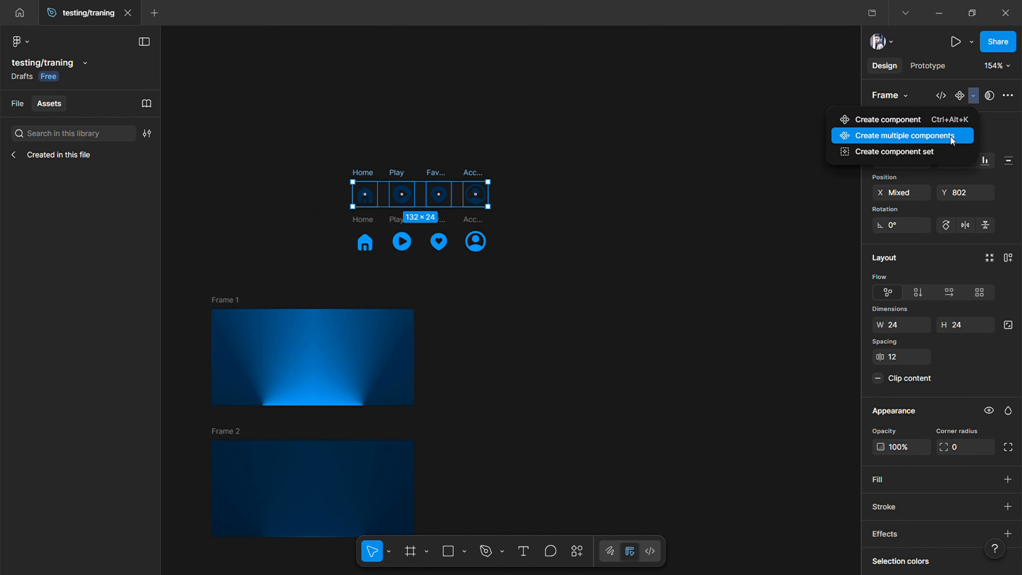
pyautogui.click(952, 137)
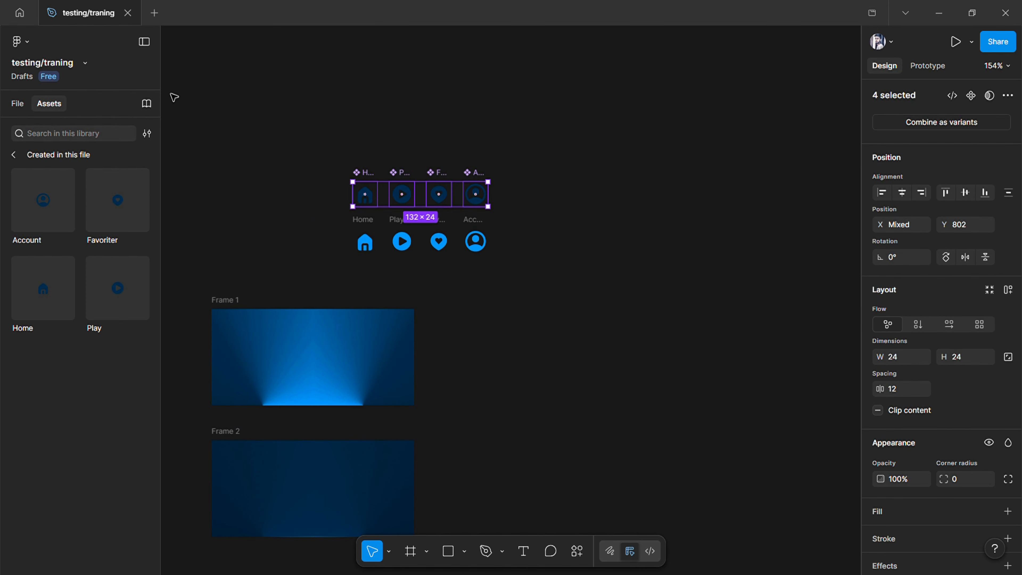
pyautogui.click(971, 95)
pyautogui.click(921, 150)
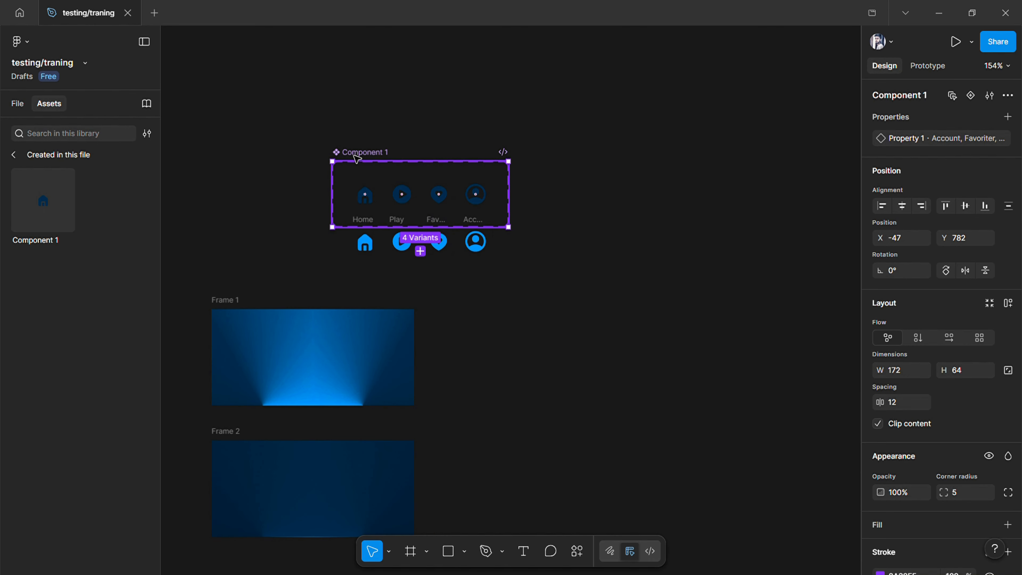
pyautogui.moveTo(357, 158); pyautogui.dragTo(351, 98)
# Step: Create a second component set from the four bright blue icon frames
pyautogui.moveTo(561, 297); pyautogui.dragTo(319, 222)
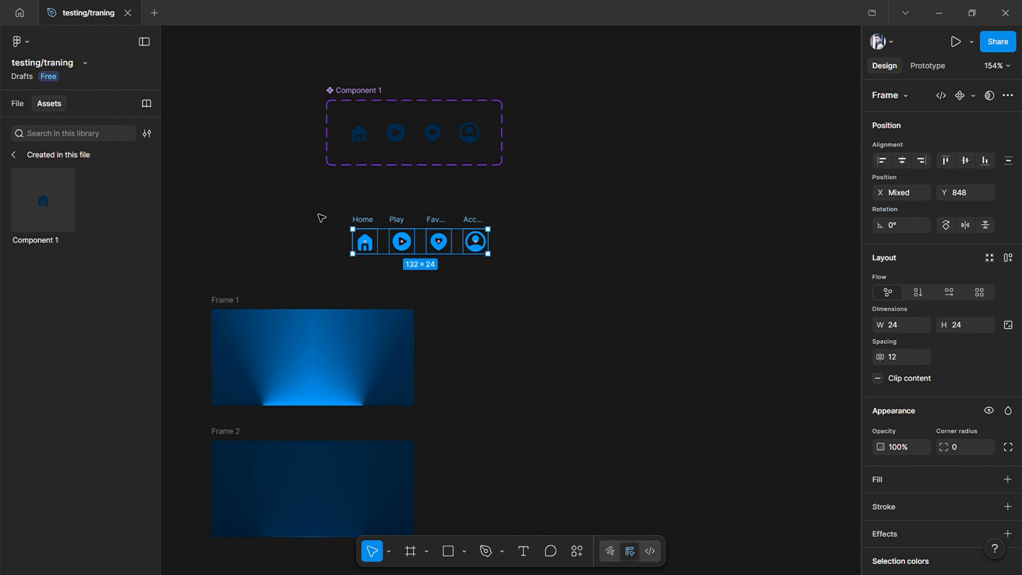
pyautogui.click(974, 96)
pyautogui.click(921, 152)
# Step: Wrap Frame 1 and Frame 2 together in a new parent frame
pyautogui.scroll(-4, 308, 322)
pyautogui.click(229, 161)
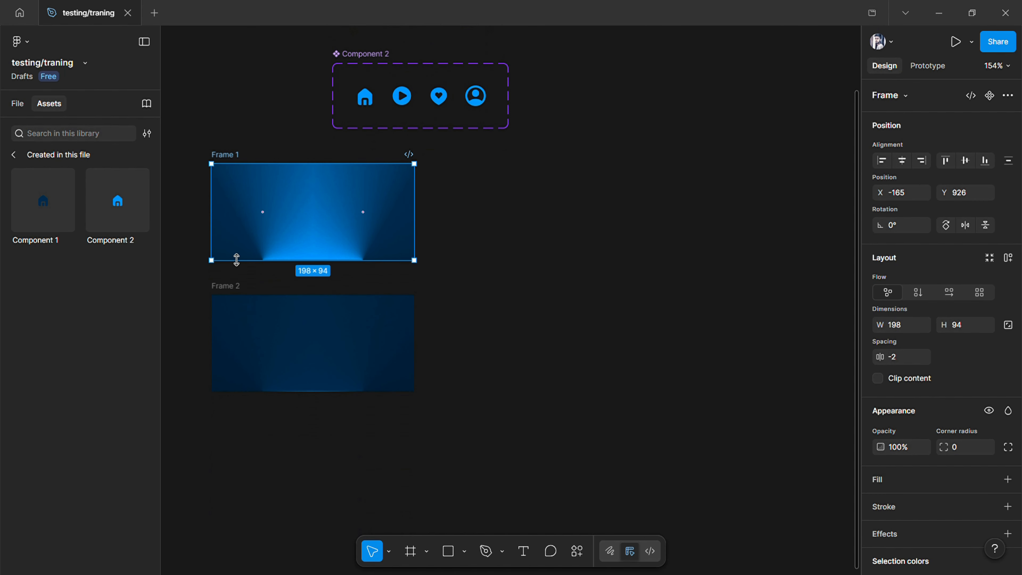
pyautogui.keyDown('shift'); pyautogui.click(238, 289); pyautogui.keyUp('shift')
pyautogui.rightClick(236, 287)
pyautogui.click(268, 263)
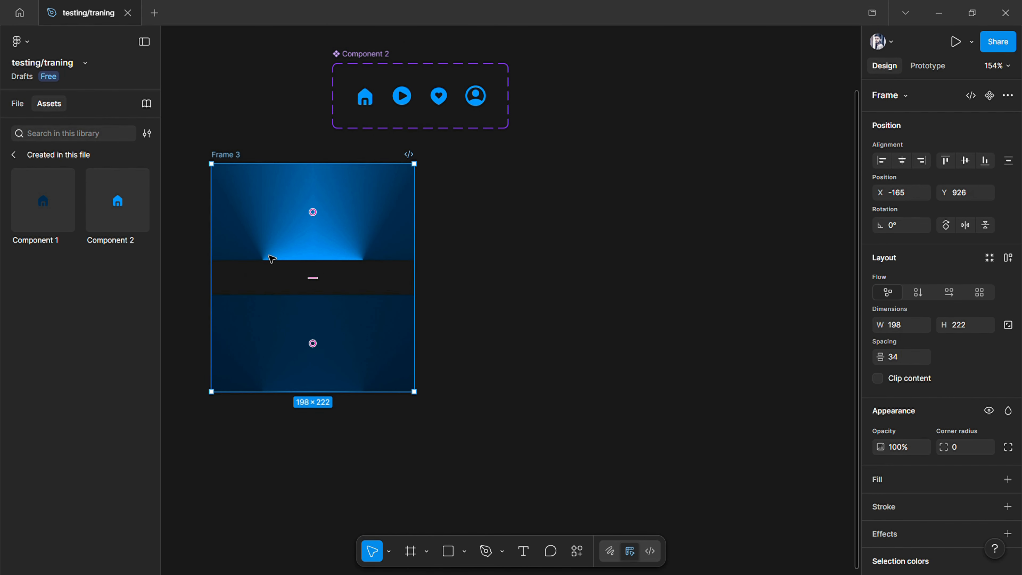
# Step: Duplicate the combined gradient frame three times to form a row of four
pyautogui.hotkey('ctrl', 'd')
pyautogui.hotkey('ctrl', 'd')
pyautogui.hotkey('ctrl', 'd')
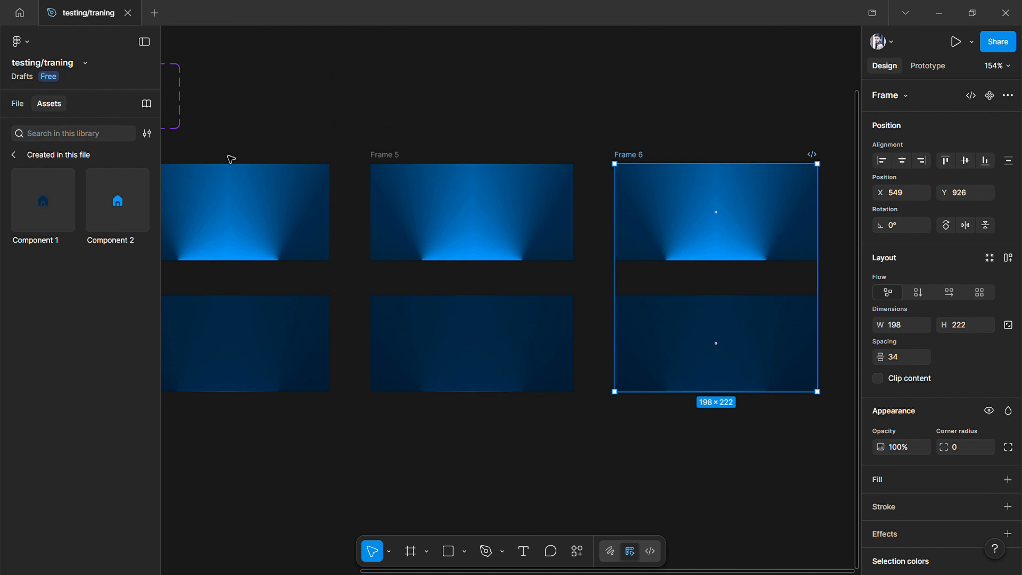
# Step: Place a Home instance of Component 1 in Frame 3's upper panel and resize it proportionally to 30 × 30
pyautogui.scroll(-5, 230, 159)
pyautogui.scroll(1, 299, 222)
pyautogui.scroll(6, 299, 222)
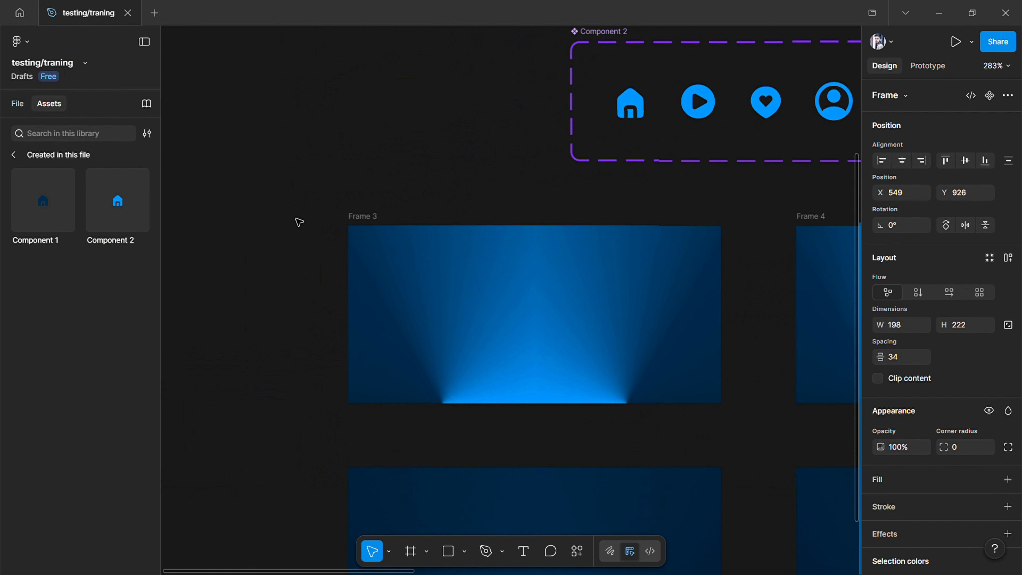
pyautogui.moveTo(41, 206); pyautogui.dragTo(446, 237)
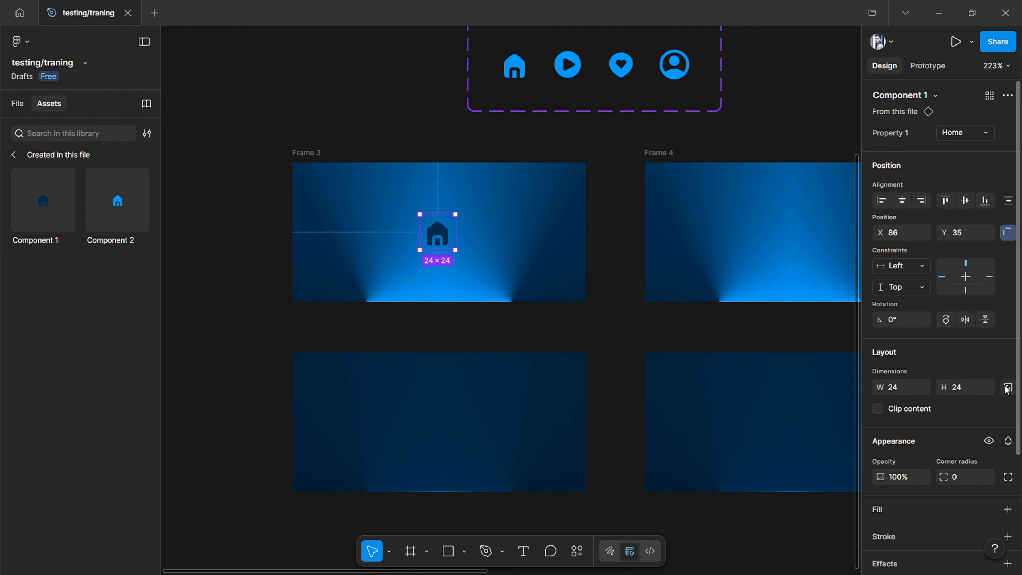
pyautogui.press('Return')
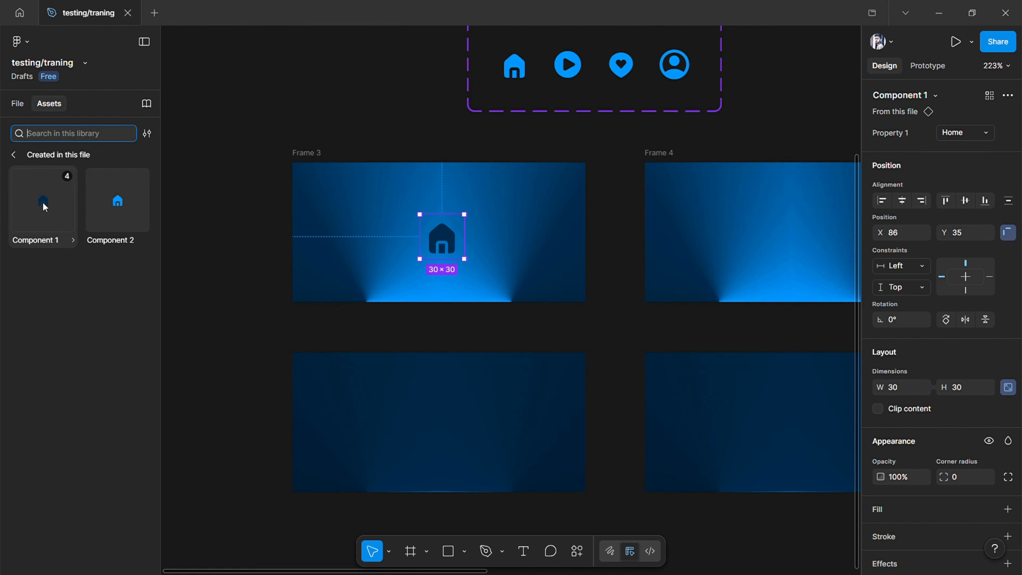
# Step: Place an instance of Component 1 in Frame 4's upper panel and set its size to 30 × 30
pyautogui.moveTo(45, 208); pyautogui.dragTo(774, 236)
pyautogui.hscroll(5, 791, 238)
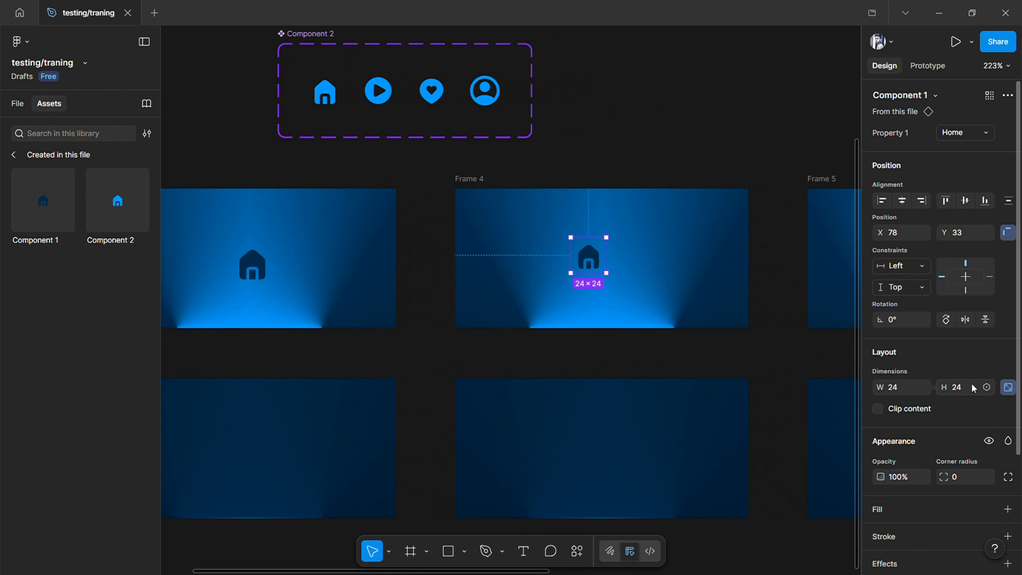
pyautogui.write('30')
pyautogui.press('Return')
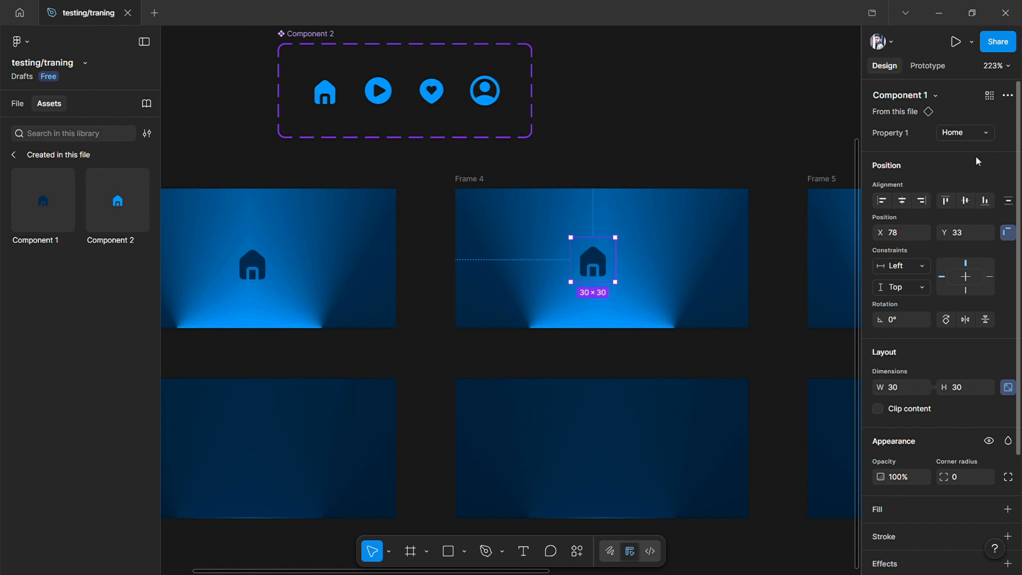
# Step: Switch the Frame 4 icon to the Play variant and center it in the upper panel at X 85, Y 32
pyautogui.click(965, 133)
pyautogui.click(961, 149)
pyautogui.moveTo(593, 268)
pyautogui.mouseDown()
pyautogui.moveTo(604, 277)
pyautogui.moveTo(601, 265)
pyautogui.mouseUp()
# Step: Paste the dark icon instance into Frame 5's upper panel and switch it to the Favoriter variant
pyautogui.hscroll(2, 600, 264)
pyautogui.scroll(-3, 591, 264)
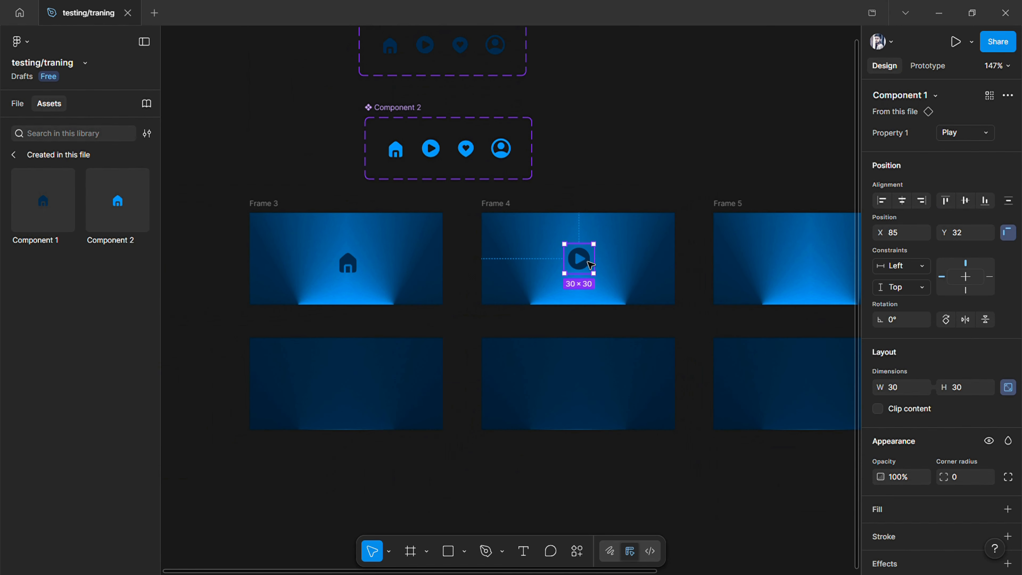
pyautogui.click(729, 205)
pyautogui.hscroll(2, 658, 263)
pyautogui.click(643, 236)
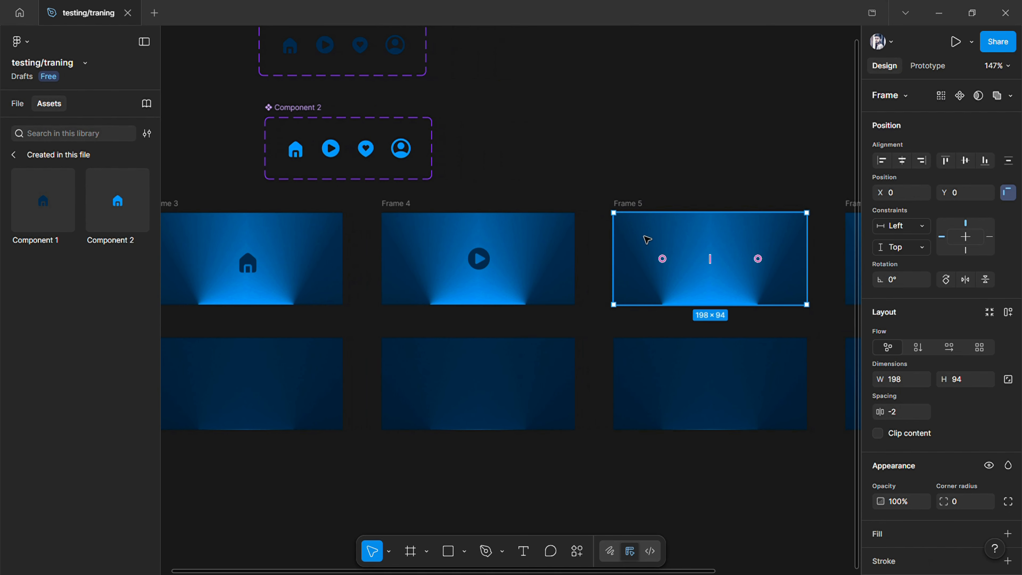
pyautogui.hotkey('ctrl', 'v')
pyautogui.click(974, 135)
pyautogui.click(967, 101)
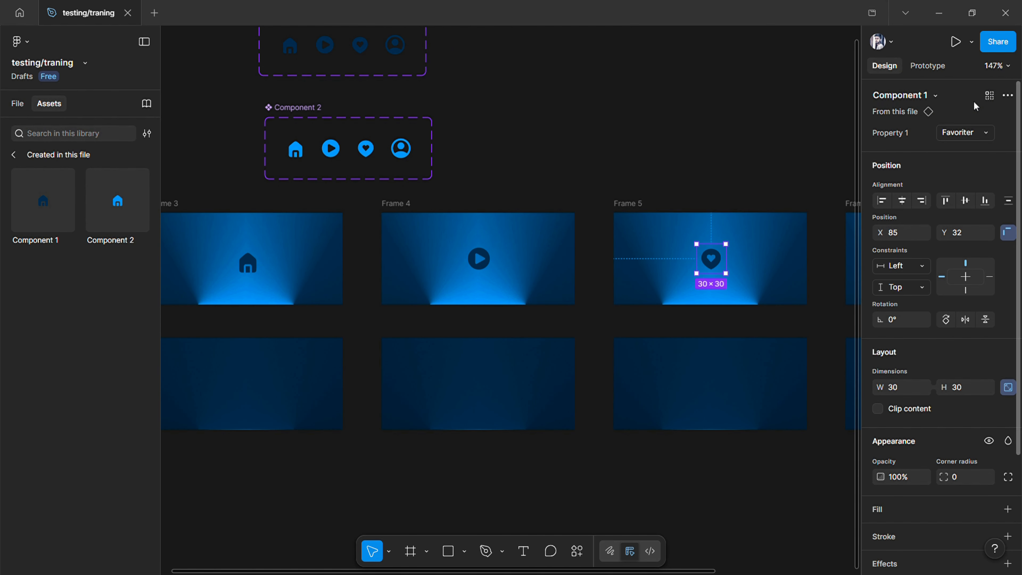
# Step: Paste the dark icon instance into Frame 6's upper panel and switch it to the Account variant
pyautogui.click(774, 220)
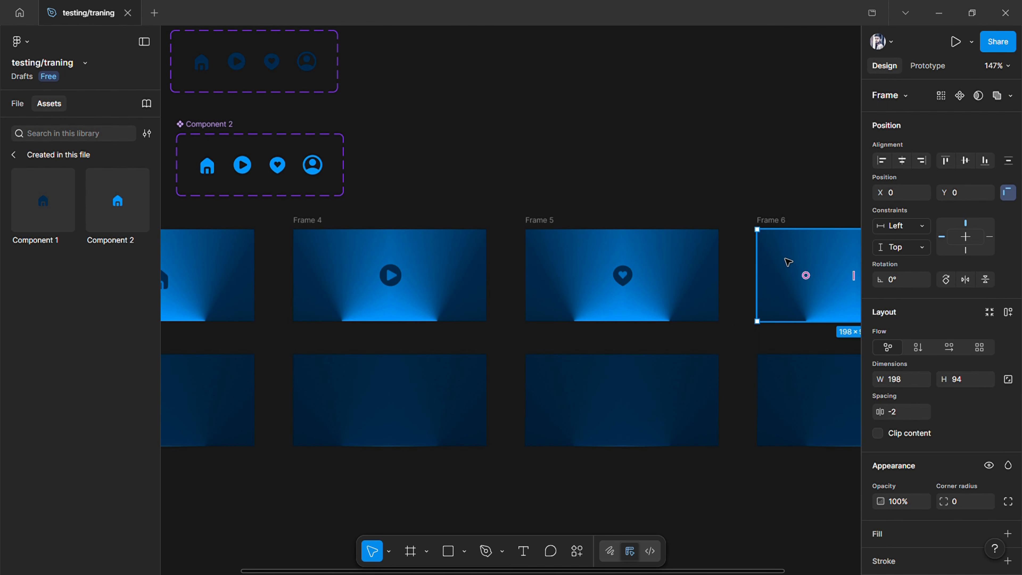
pyautogui.hscroll(3, 787, 260)
pyautogui.hotkey('ctrl', 'v')
pyautogui.click(983, 135)
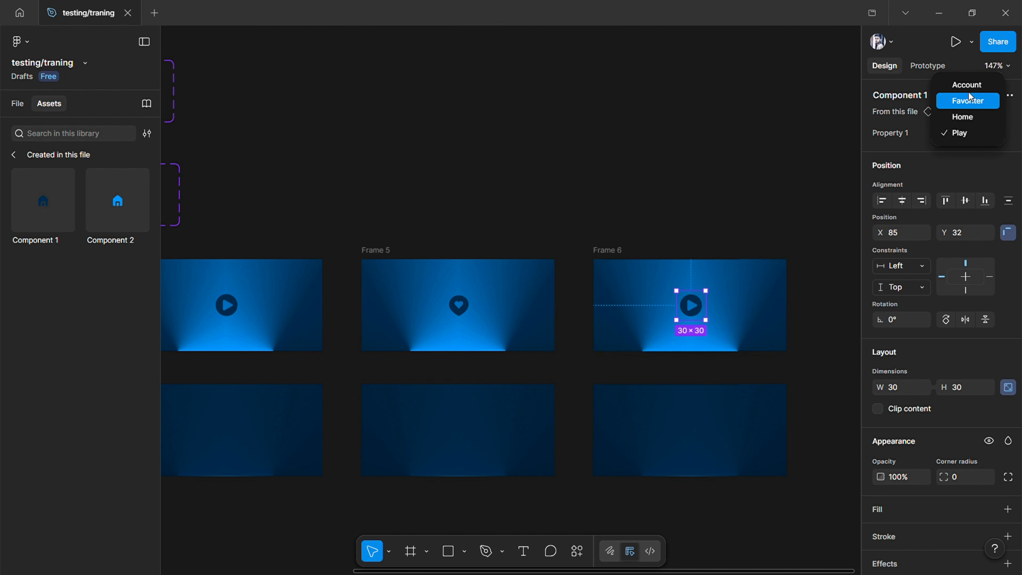
pyautogui.click(968, 90)
pyautogui.click(585, 222)
# Step: Place a 30 × 30 Home instance of Component 2 in the center of Frame 3's lower panel
pyautogui.hscroll(-2, 583, 222)
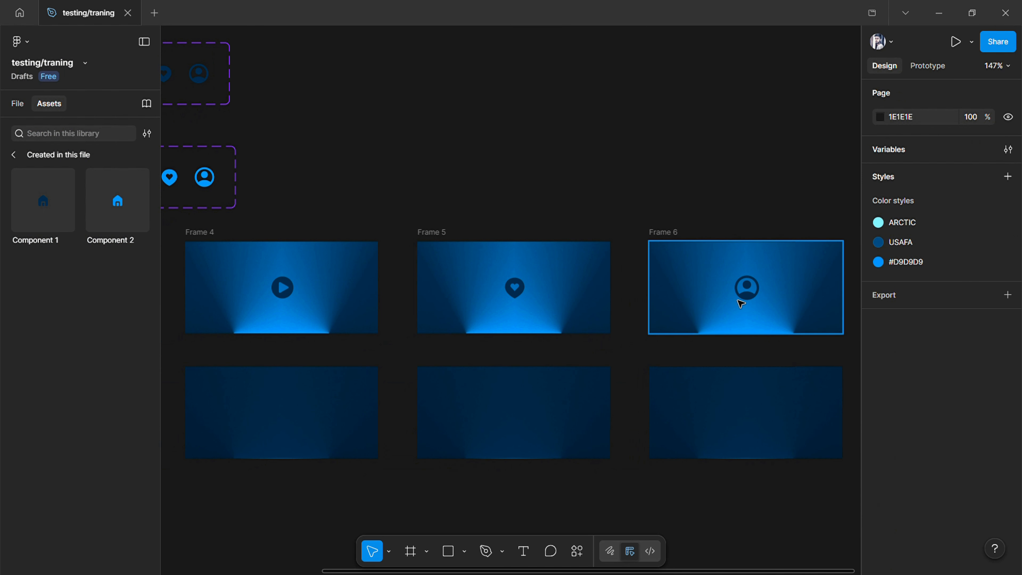
pyautogui.scroll(-3, 740, 293)
pyautogui.moveTo(120, 215); pyautogui.dragTo(407, 326)
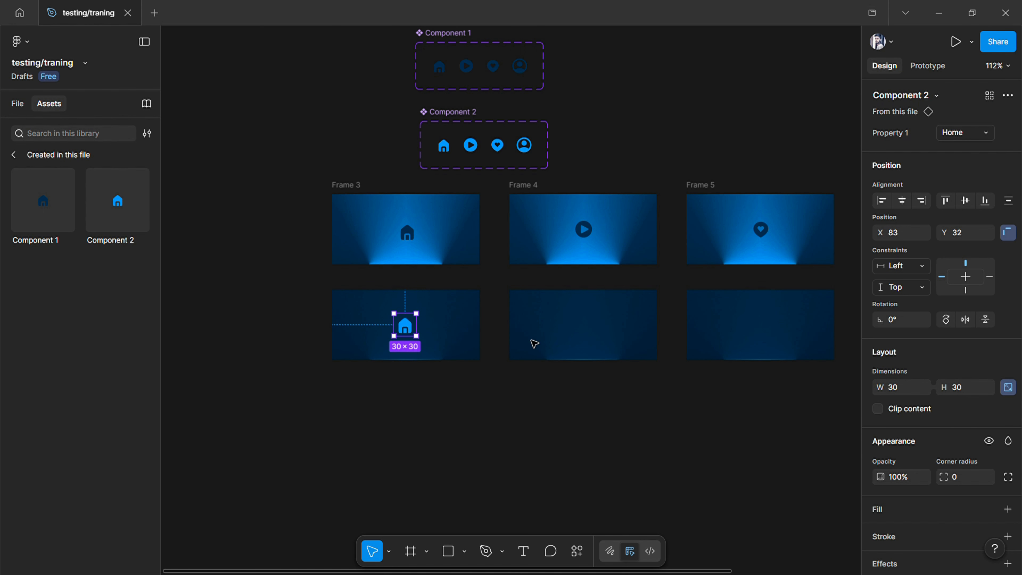
# Step: Replace the dark icon in Frame 4's lower panel with a copy of the bright icon set to the Play variant
pyautogui.click(580, 336)
pyautogui.click(580, 334)
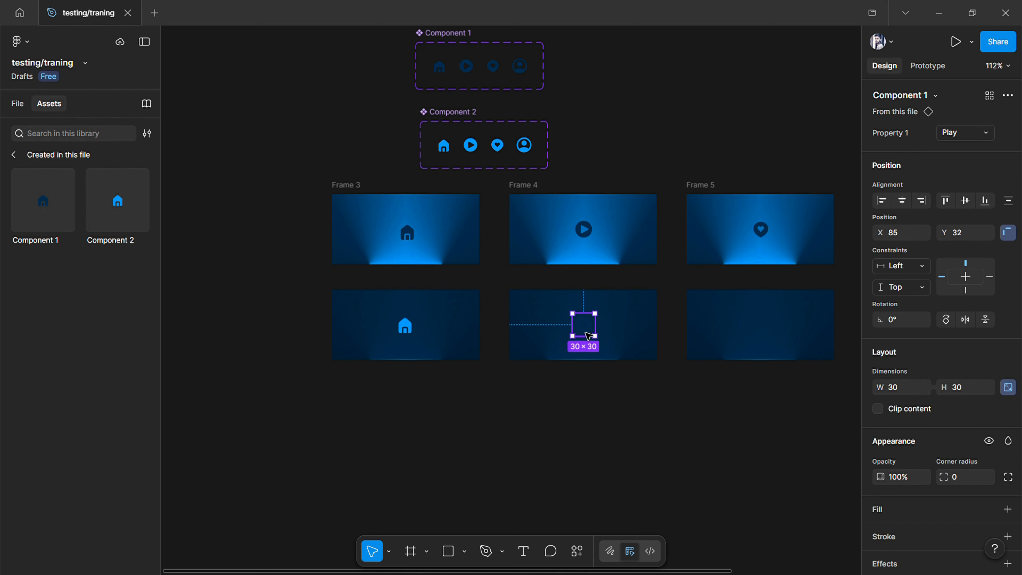
pyautogui.press('Delete')
pyautogui.click(411, 327)
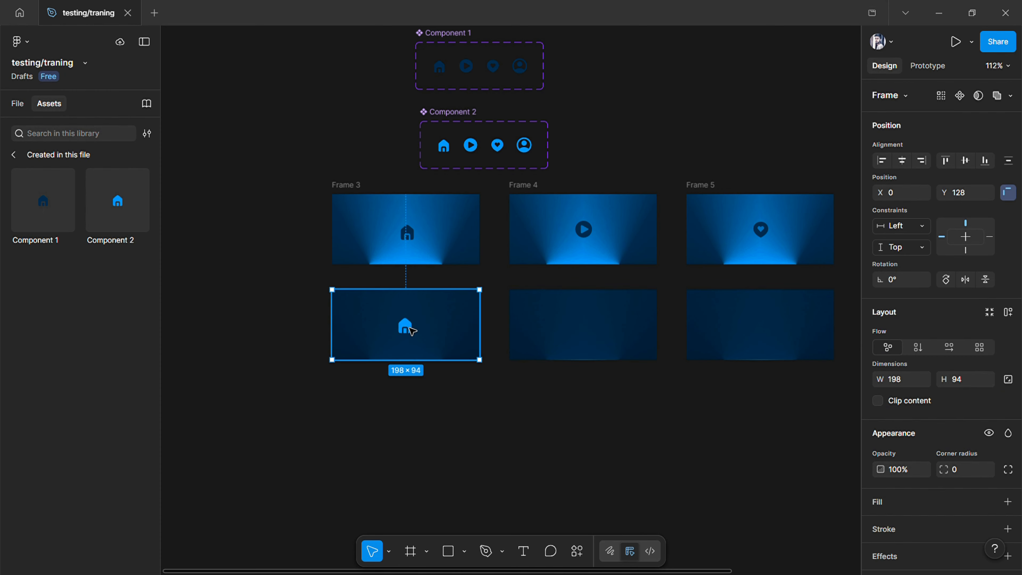
pyautogui.click(411, 329)
pyautogui.click(564, 327)
pyautogui.hotkey('ctrl', 'v')
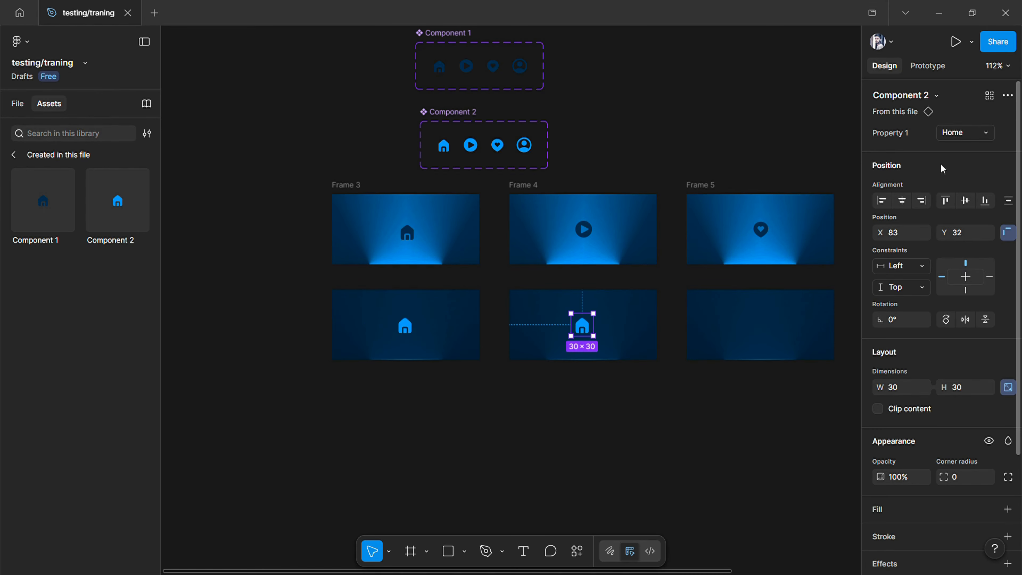
pyautogui.click(986, 135)
pyautogui.click(964, 149)
# Step: Paste the bright icon instance into Frame 5's lower panel and switch it to the Favoriter variant
pyautogui.hotkey('shift', 'Return')
pyautogui.press('Tab')
pyautogui.hotkey('ctrl', 'v')
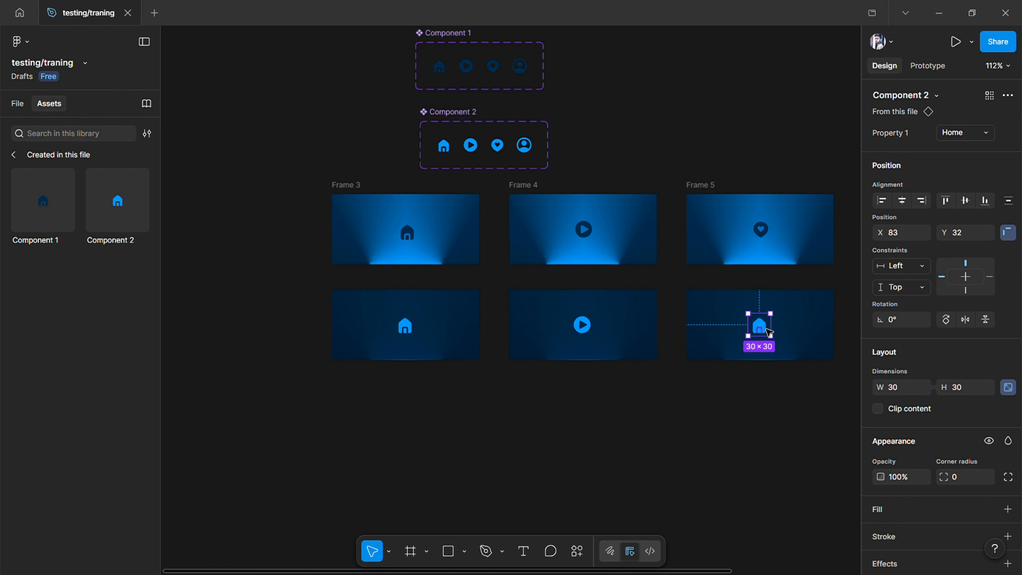
pyautogui.click(987, 138)
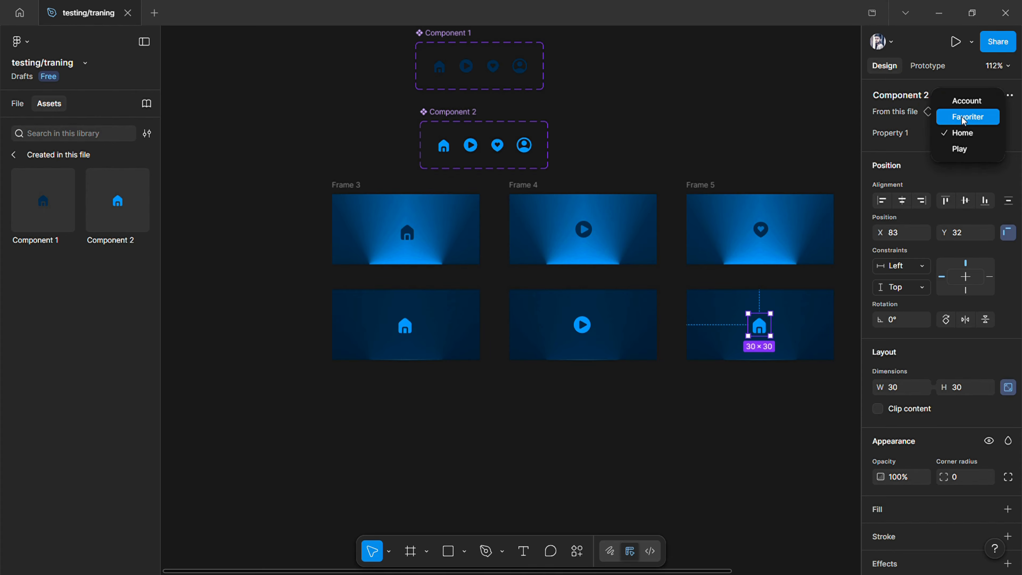
pyautogui.click(964, 121)
# Step: Paste the bright icon instance into Frame 6's lower panel and switch it to the Account variant
pyautogui.hscroll(5, 718, 279)
pyautogui.click(702, 345)
pyautogui.hotkey('ctrl', 'v')
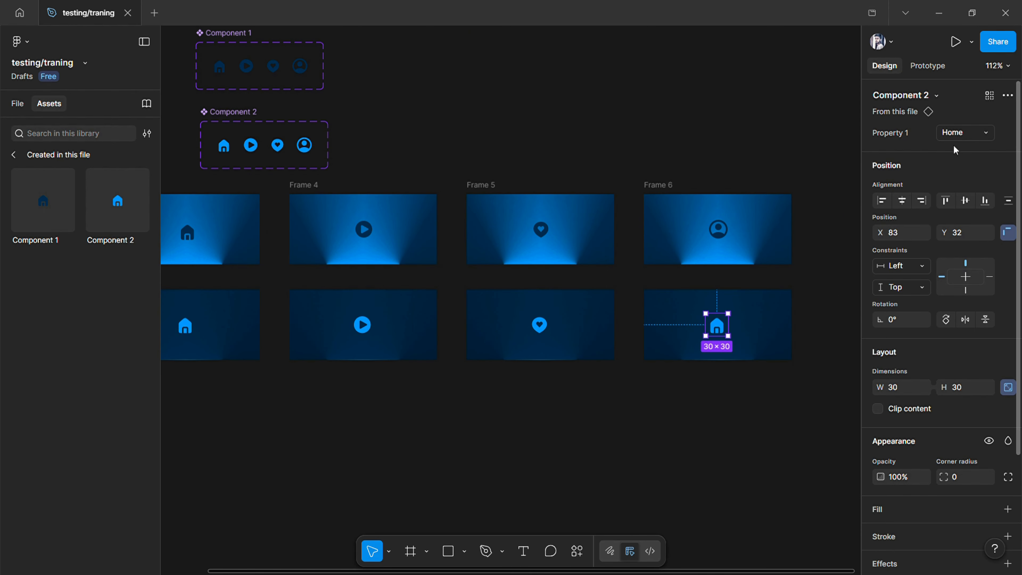
pyautogui.click(986, 137)
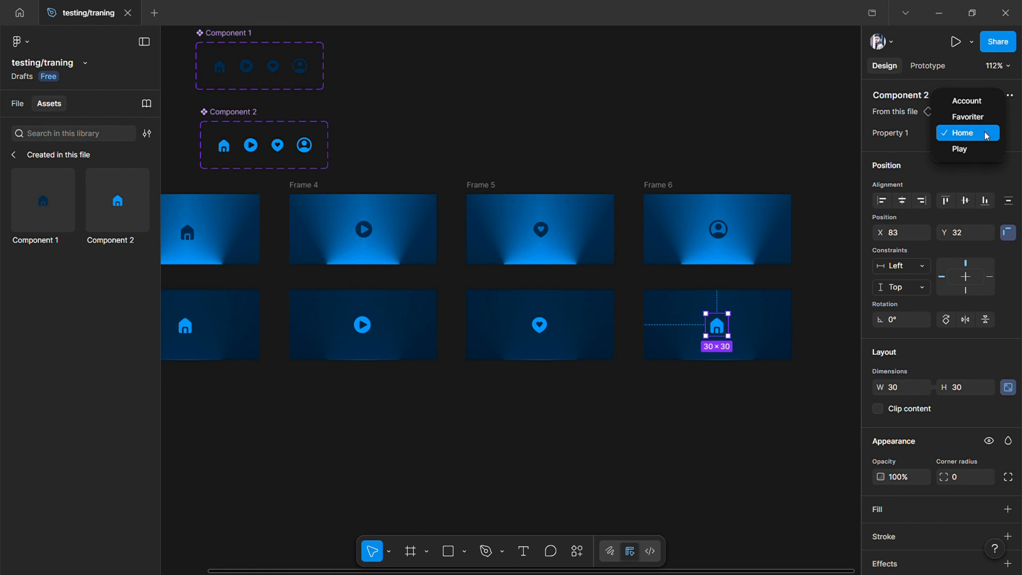
pyautogui.click(966, 101)
pyautogui.click(656, 98)
# Step: Try to turn the whole of Frame 3 into a single component
pyautogui.hscroll(-3, 656, 97)
pyautogui.scroll(-2, 656, 98)
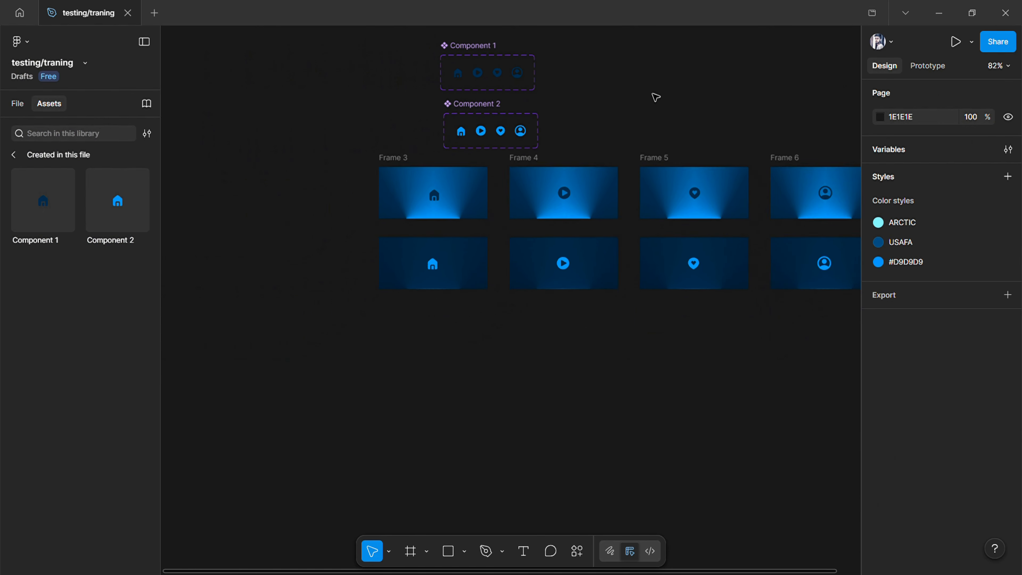
pyautogui.scroll(-1, 656, 98)
pyautogui.click(401, 155)
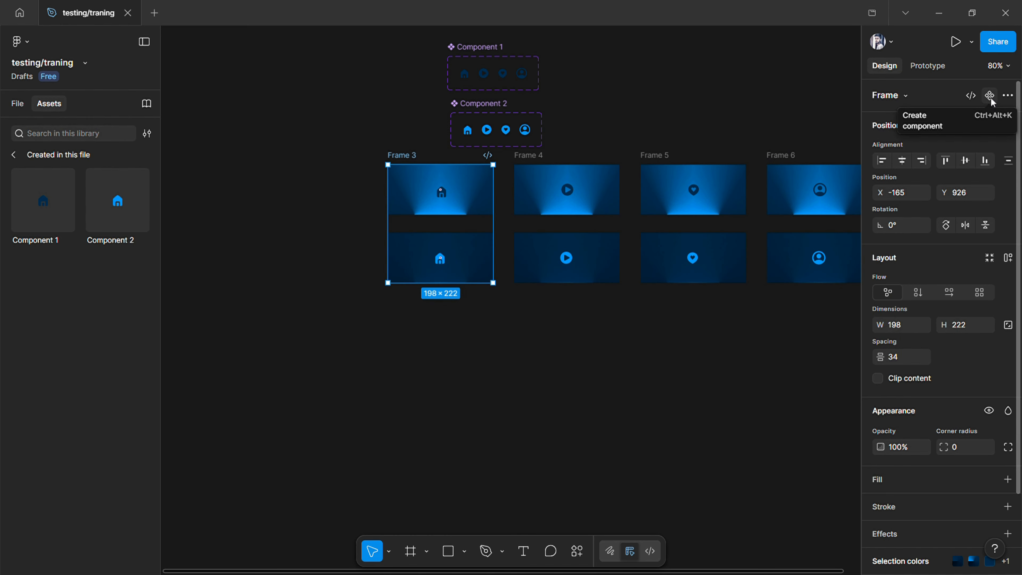
pyautogui.click(990, 98)
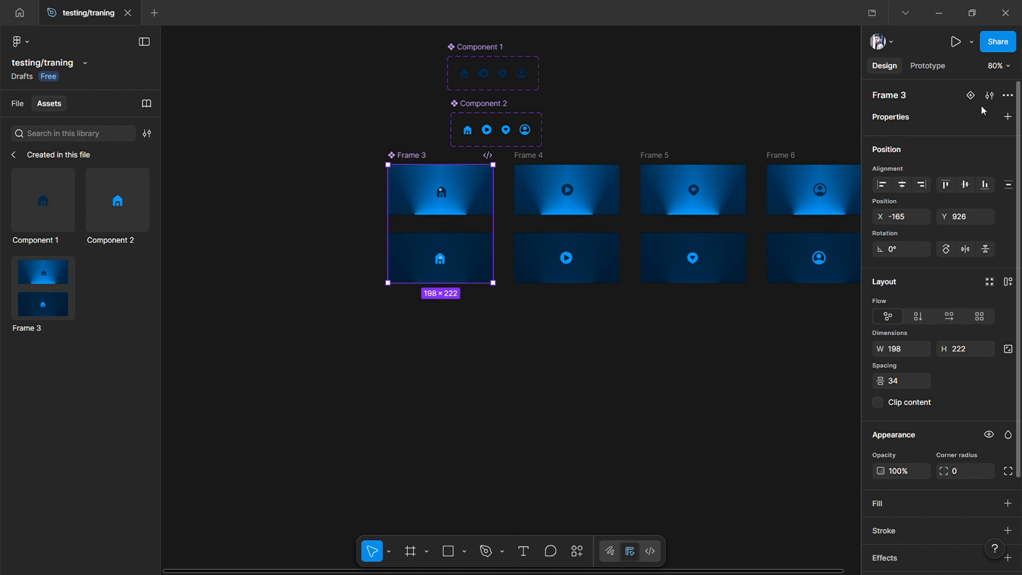
pyautogui.hotkey('ctrl', 'z')
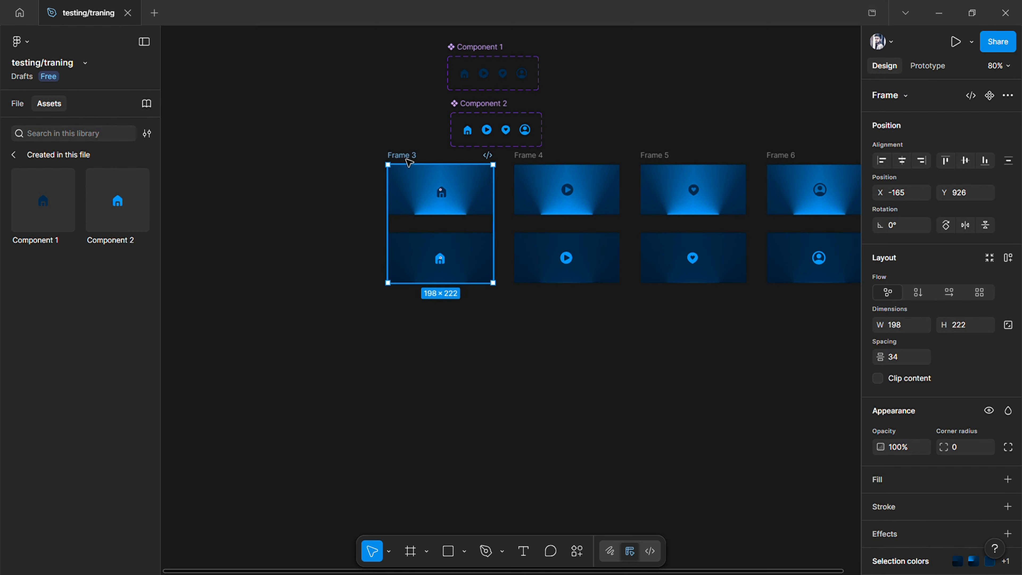
# Step: Ungroup Frame 3 and create a component set from its two Home panels
pyautogui.rightClick(406, 241)
pyautogui.click(448, 280)
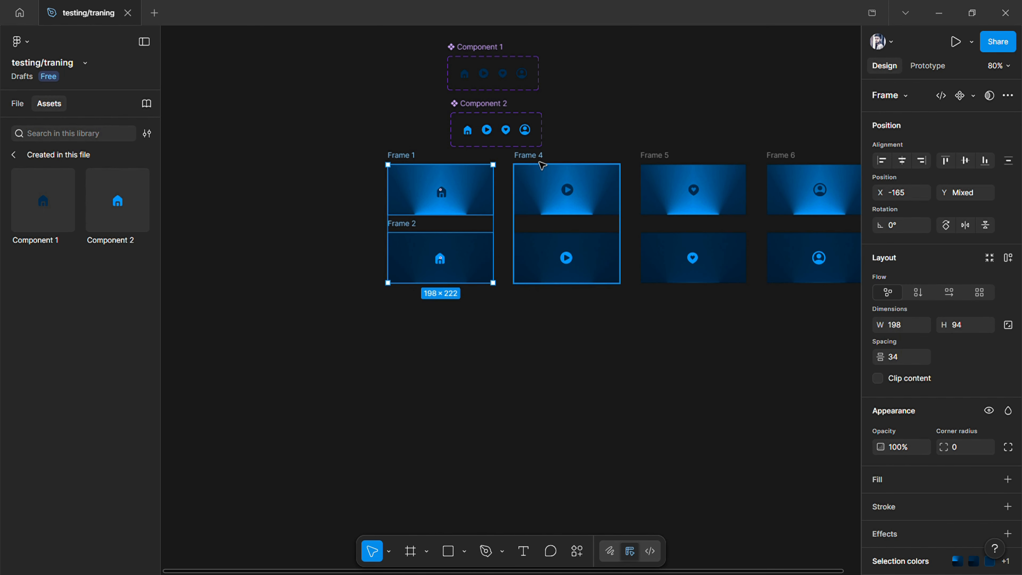
pyautogui.click(974, 101)
pyautogui.click(921, 117)
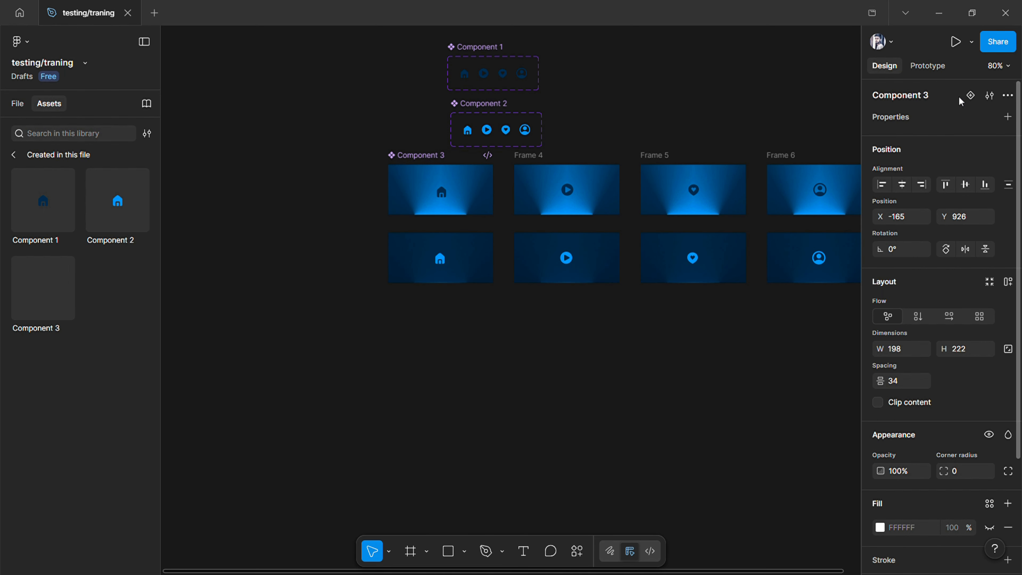
pyautogui.hotkey('ctrl', 'z')
pyautogui.click(992, 95)
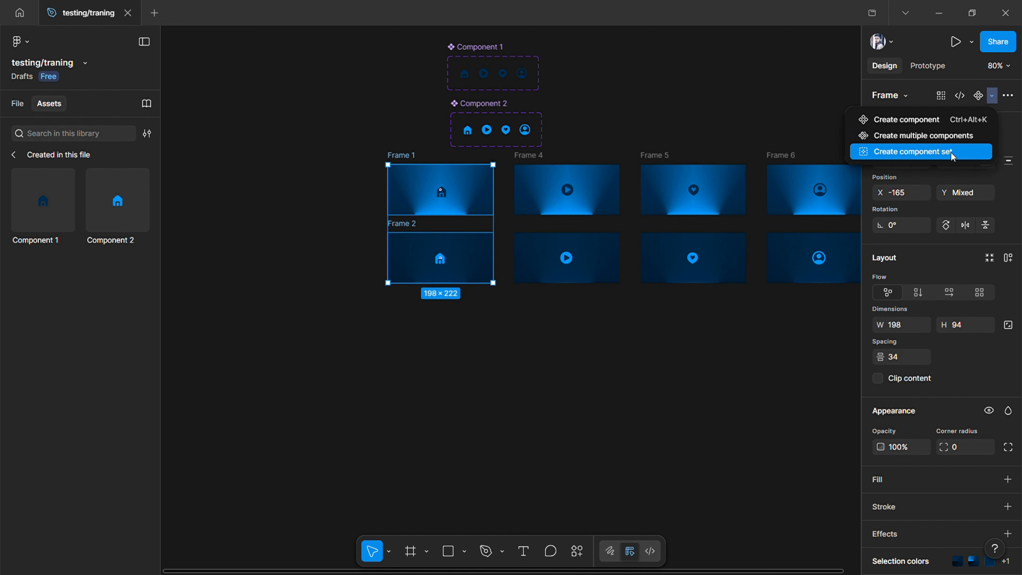
pyautogui.click(921, 152)
# Step: Ungroup Frame 4 and create a component set from its two Play panels
pyautogui.rightClick(540, 157)
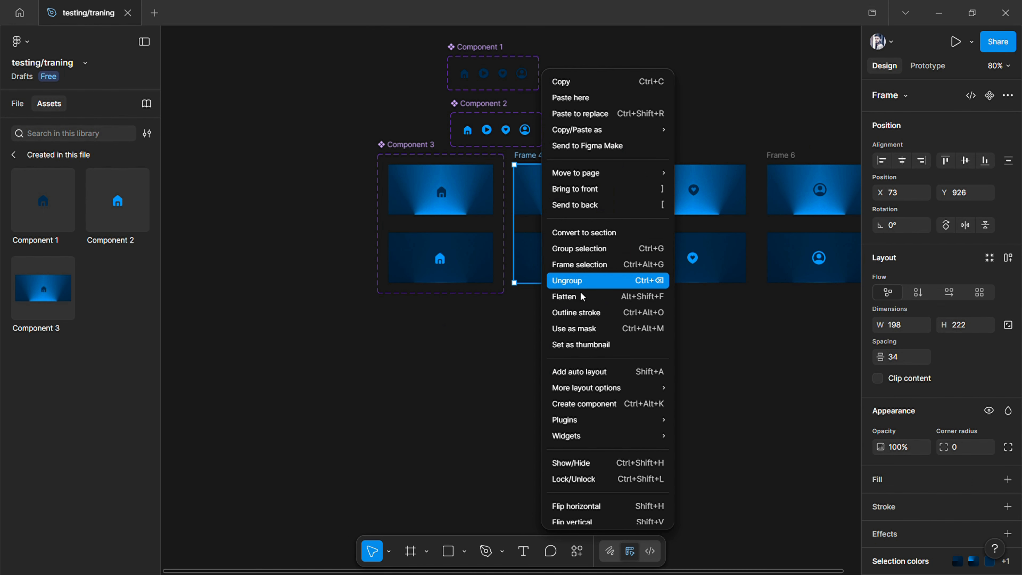
pyautogui.click(565, 282)
pyautogui.click(989, 95)
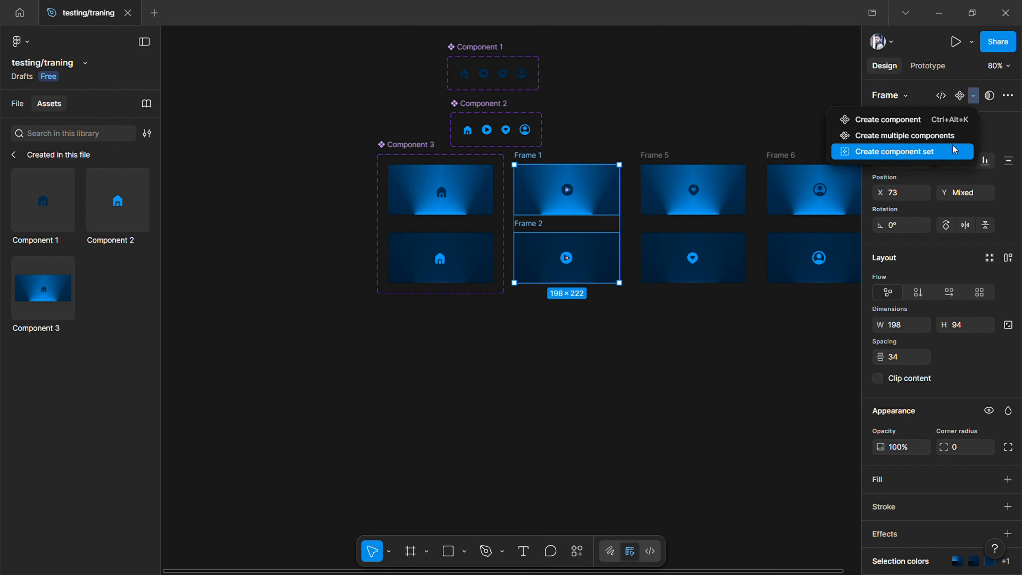
pyautogui.click(922, 151)
# Step: Ungroup Frame 5 and create a component set from its two Favoriter panels
pyautogui.click(666, 162)
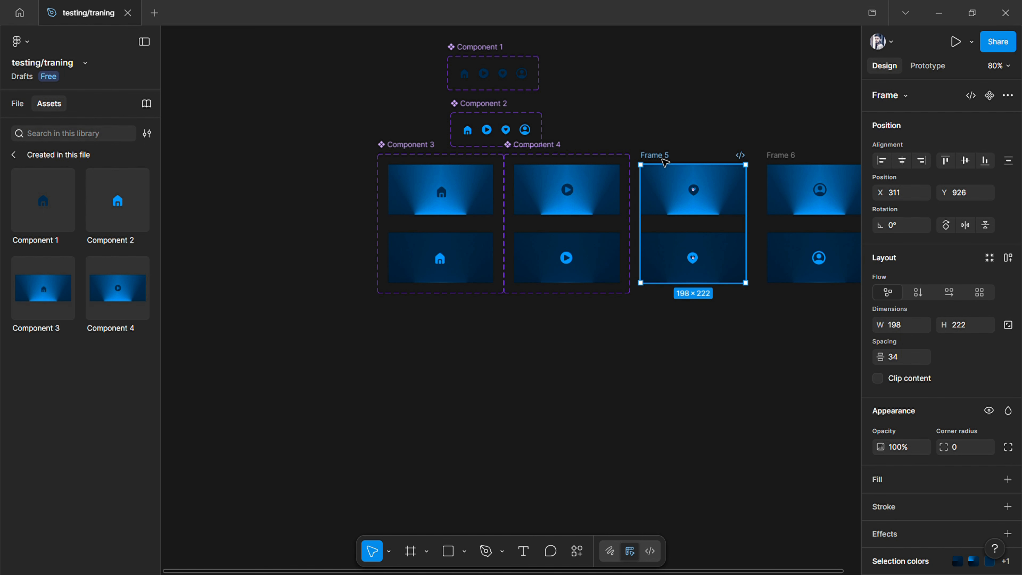
pyautogui.rightClick(664, 163)
pyautogui.click(701, 279)
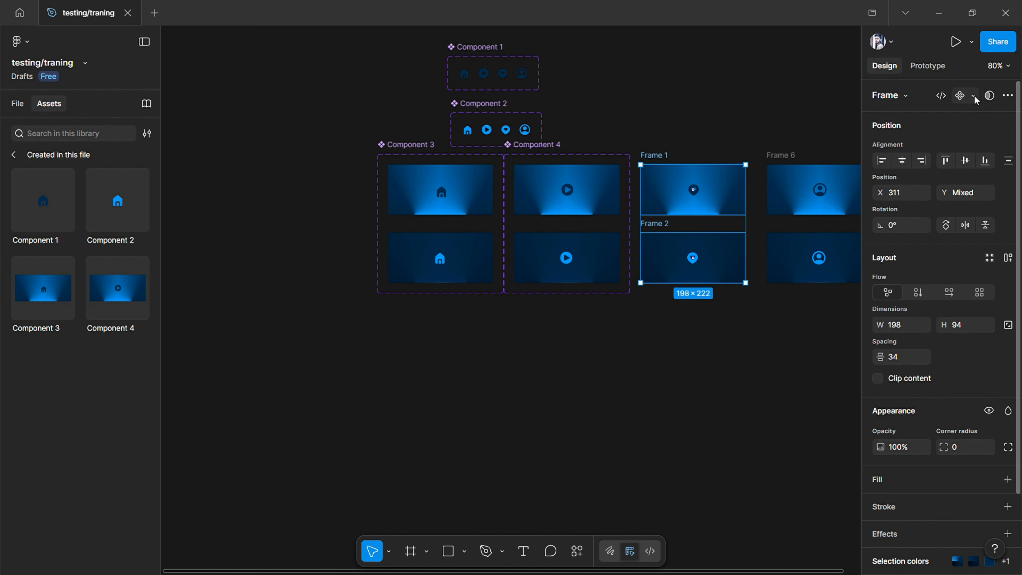
pyautogui.click(975, 97)
pyautogui.click(933, 151)
# Step: Ungroup Frame 6 and create a component set from its two Account panels
pyautogui.hscroll(2, 804, 166)
pyautogui.click(678, 158)
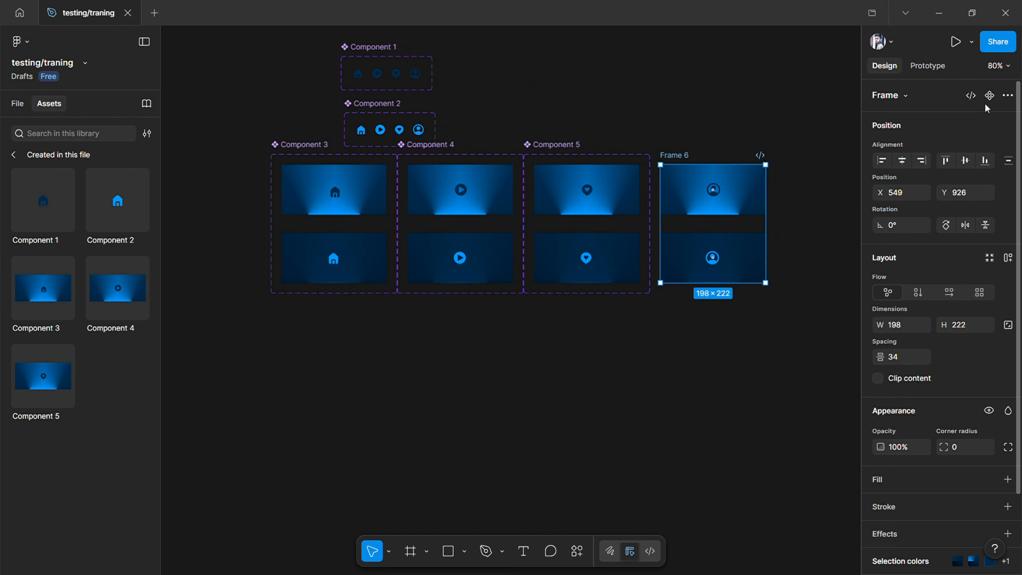
pyautogui.rightClick(759, 197)
pyautogui.click(798, 296)
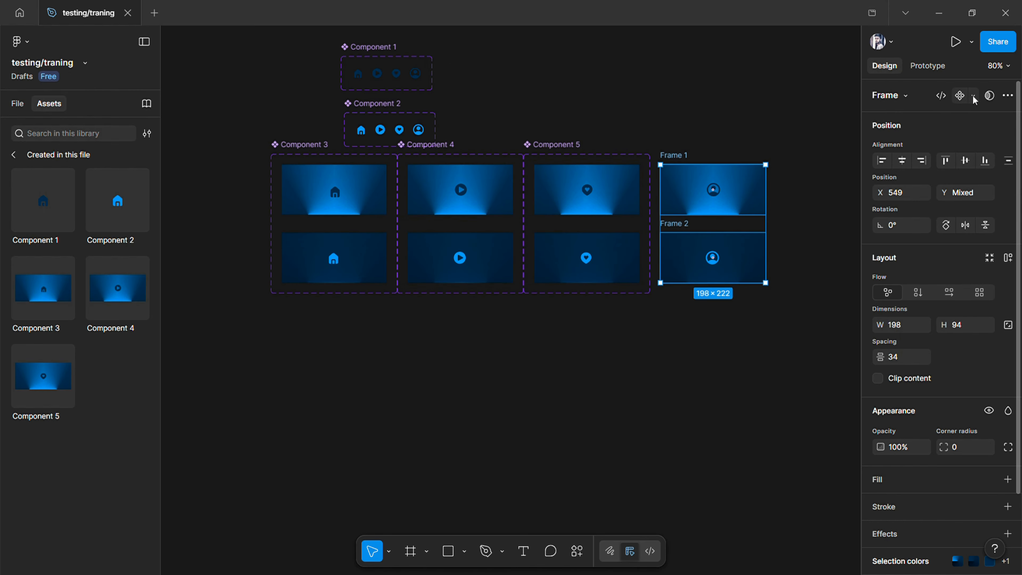
pyautogui.click(974, 97)
pyautogui.click(933, 151)
pyautogui.click(664, 98)
# Step: Place one instance each of Component 3, 4, 5 and 6 side by side below the component sets
pyautogui.hscroll(-2, 664, 98)
pyautogui.scroll(-2, 360, 238)
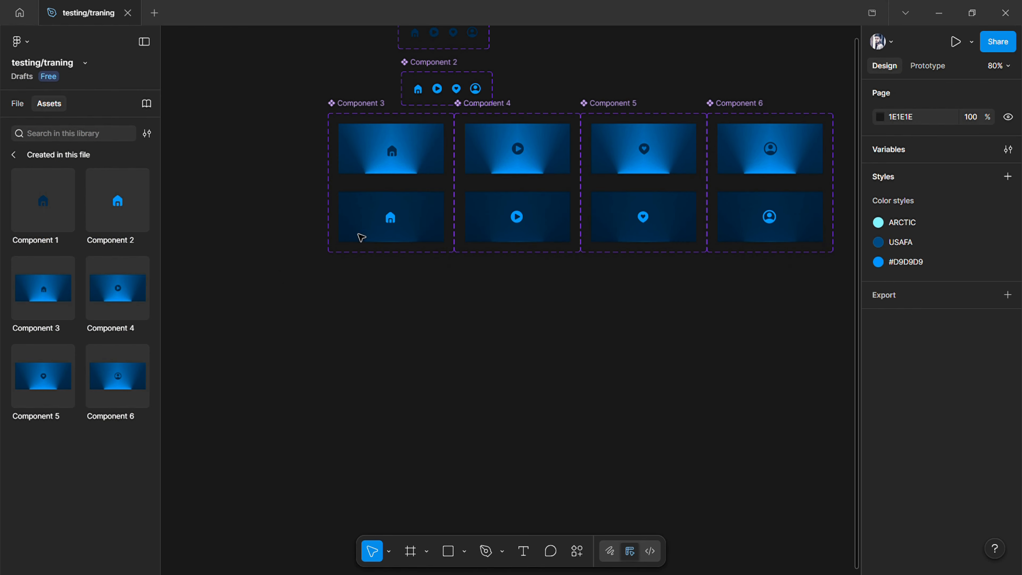
pyautogui.scroll(-2, 361, 237)
pyautogui.scroll(-2, 303, 301)
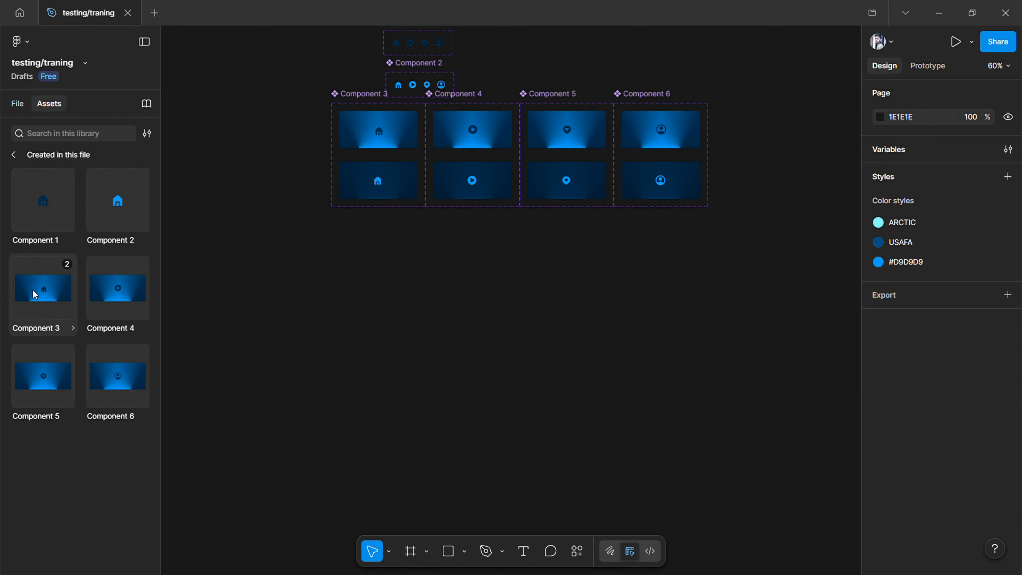
pyautogui.moveTo(33, 291); pyautogui.dragTo(310, 354)
pyautogui.moveTo(137, 314); pyautogui.dragTo(406, 361)
pyautogui.moveTo(43, 376); pyautogui.dragTo(468, 344)
pyautogui.moveTo(118, 376); pyautogui.dragTo(561, 340)
# Step: Align the four panel instances along their top edges and set their horizontal spacing to 0
pyautogui.moveTo(240, 315); pyautogui.dragTo(650, 386)
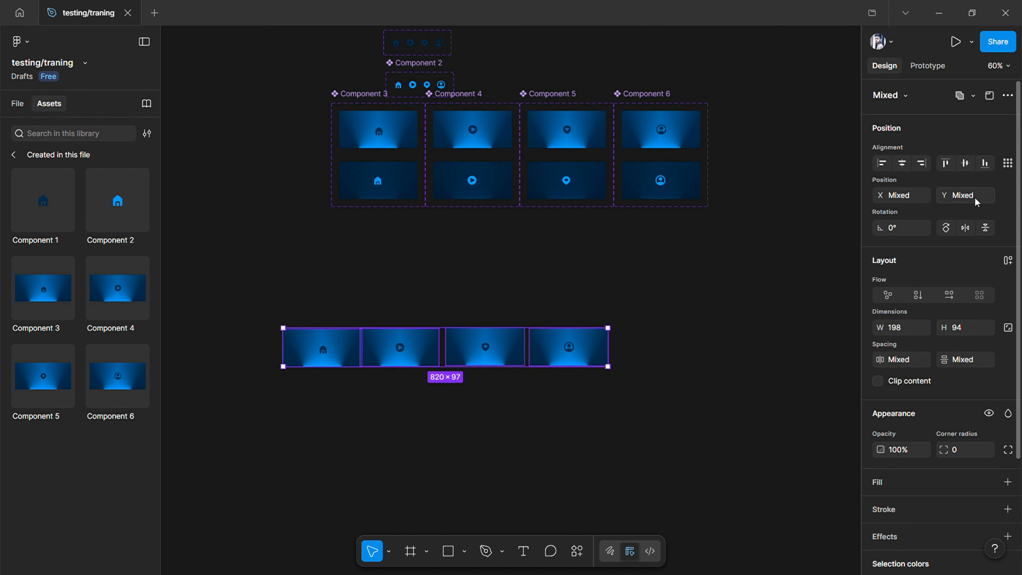
pyautogui.click(1007, 162)
pyautogui.click(903, 220)
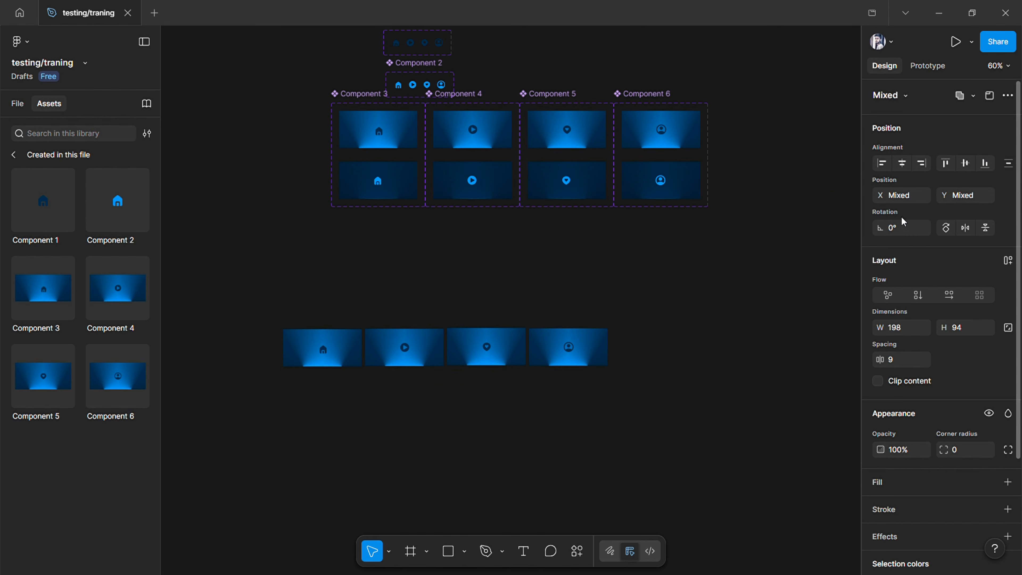
pyautogui.click(946, 163)
pyautogui.click(896, 360)
pyautogui.write('0')
pyautogui.press('Return')
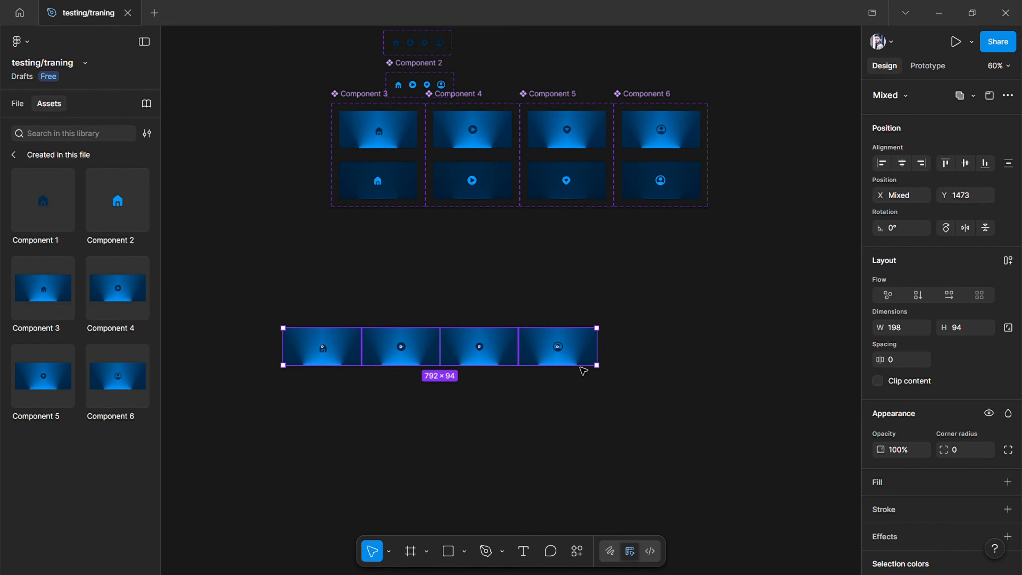
# Step: Frame the four-panel row and wrap that frame in a vertical auto layout with a gap of 10
pyautogui.click(478, 391)
pyautogui.click(327, 353)
pyautogui.scroll(-3, 327, 353)
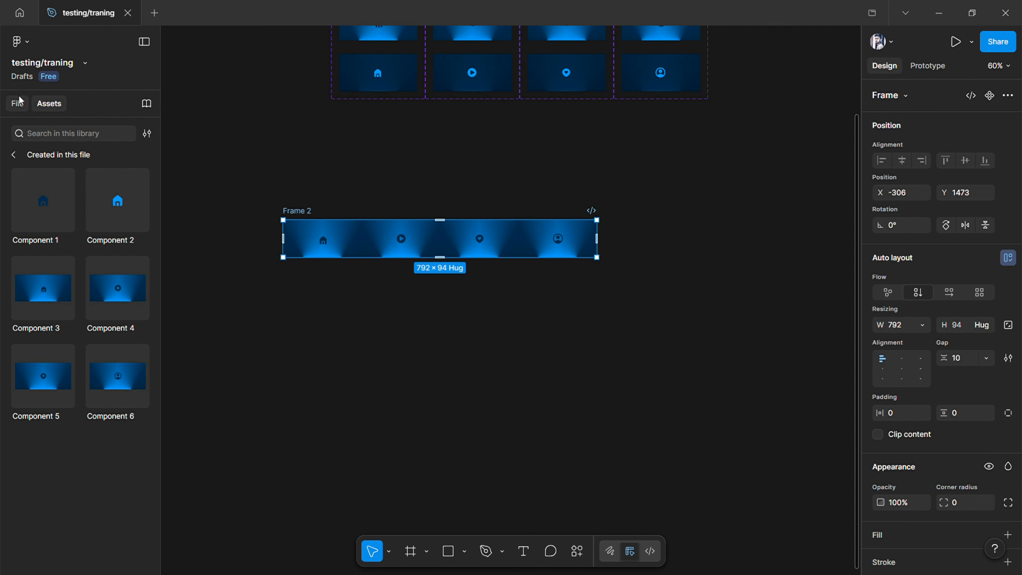
# Step: Duplicate the inner row frame three times and ungroup the auto layout frame around the four rows
pyautogui.click(17, 103)
pyautogui.click(44, 253)
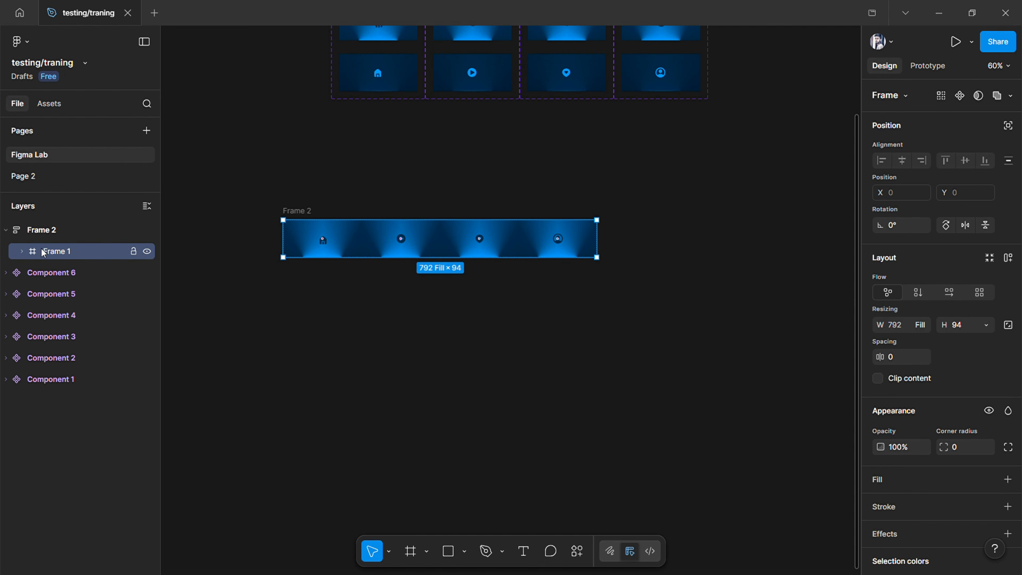
pyautogui.hotkey('ctrl', 'd')
pyautogui.hotkey('ctrl', 'd')
pyautogui.hotkey('ctrl', 'd')
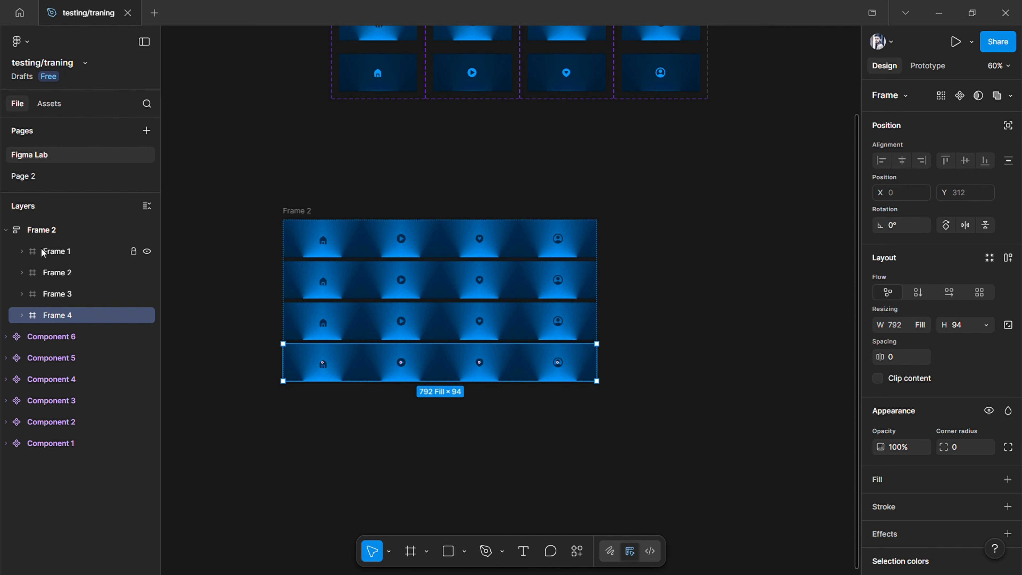
pyautogui.rightClick(300, 213)
pyautogui.click(349, 249)
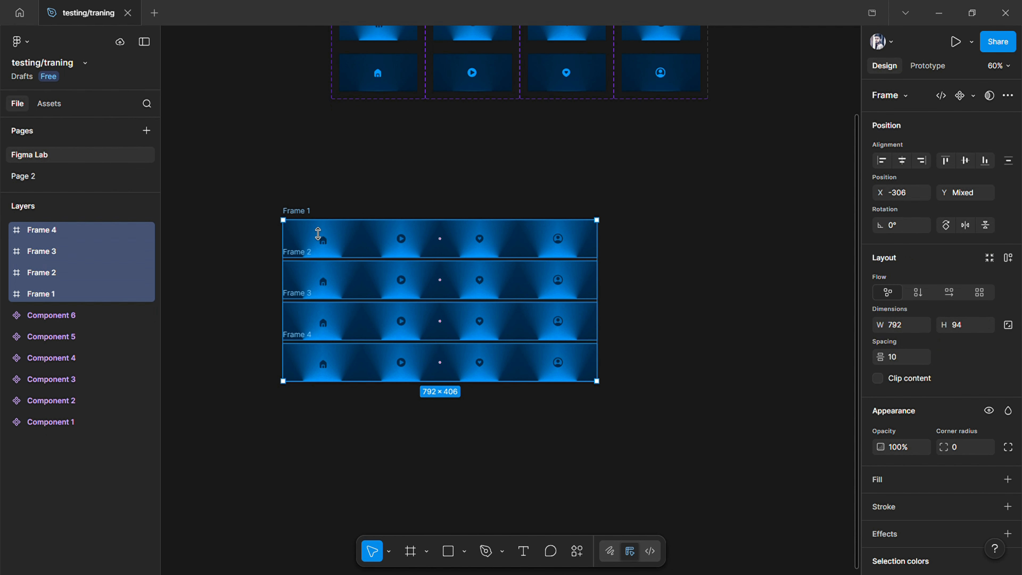
# Step: Ungroup the first and second row frames into their separate panel instances
pyautogui.click(303, 211)
pyautogui.rightClick(303, 213)
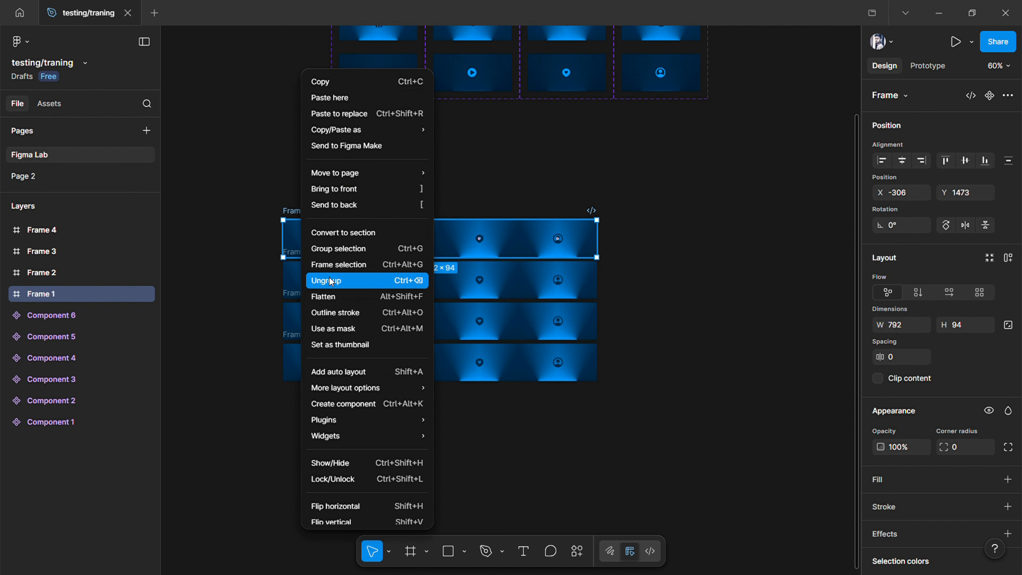
pyautogui.click(342, 279)
pyautogui.scroll(5, 258, 238)
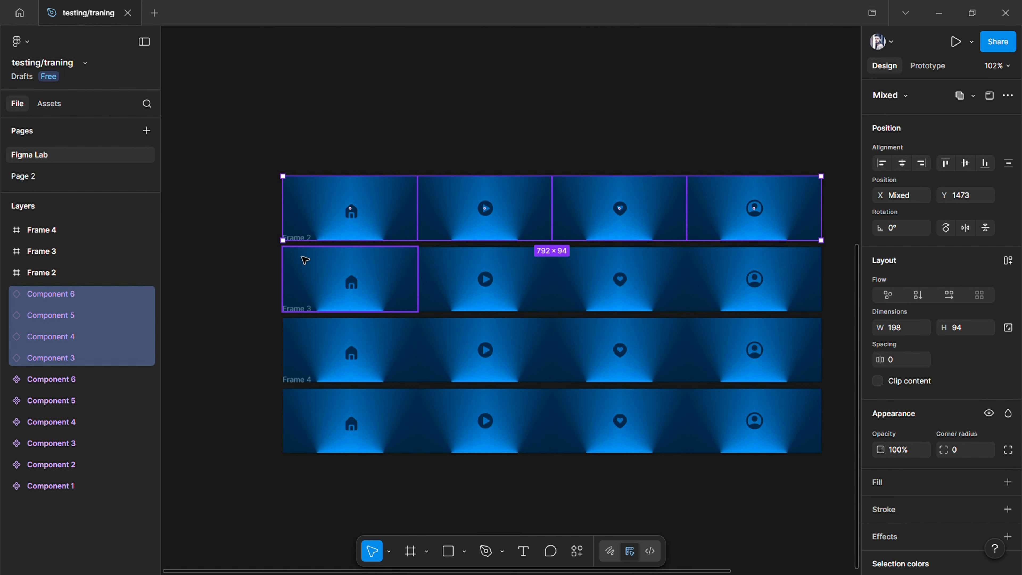
pyautogui.click(46, 274)
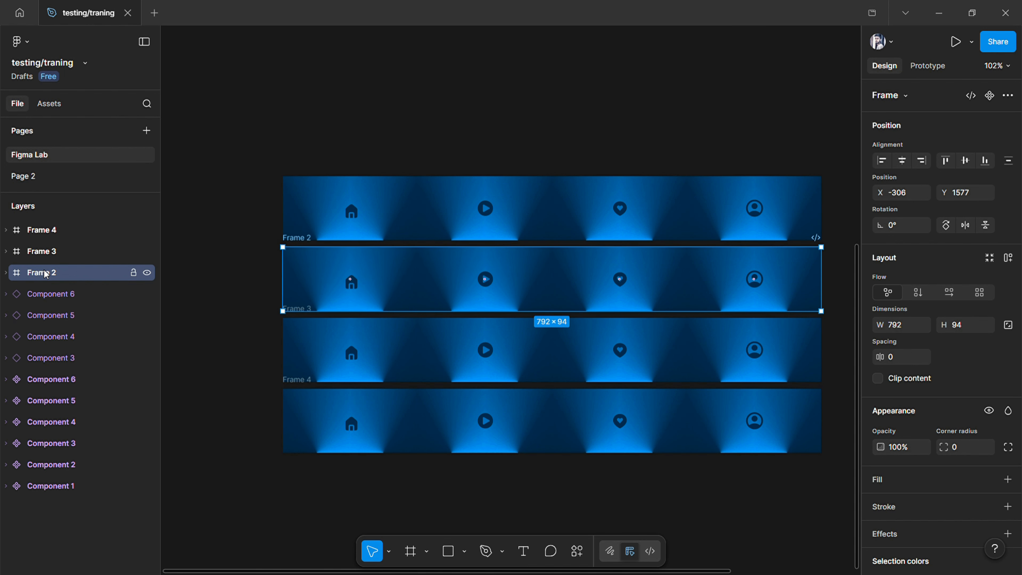
pyautogui.rightClick(306, 284)
pyautogui.click(330, 294)
# Step: Ungroup the third and fourth row frames into their panel instances and clear the selection
pyautogui.click(316, 345)
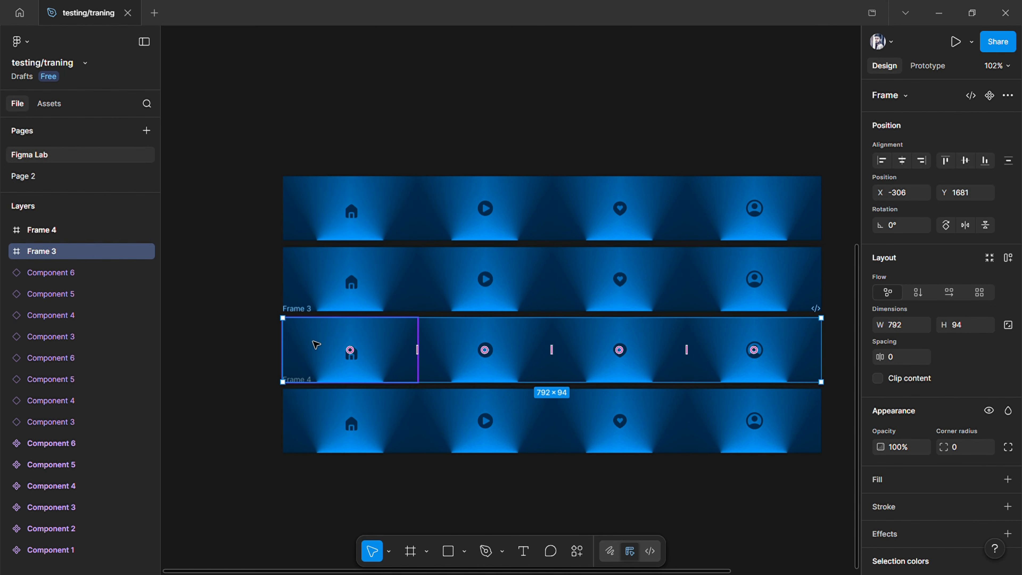
pyautogui.rightClick(316, 345)
pyautogui.click(334, 295)
pyautogui.click(314, 423)
pyautogui.rightClick(317, 413)
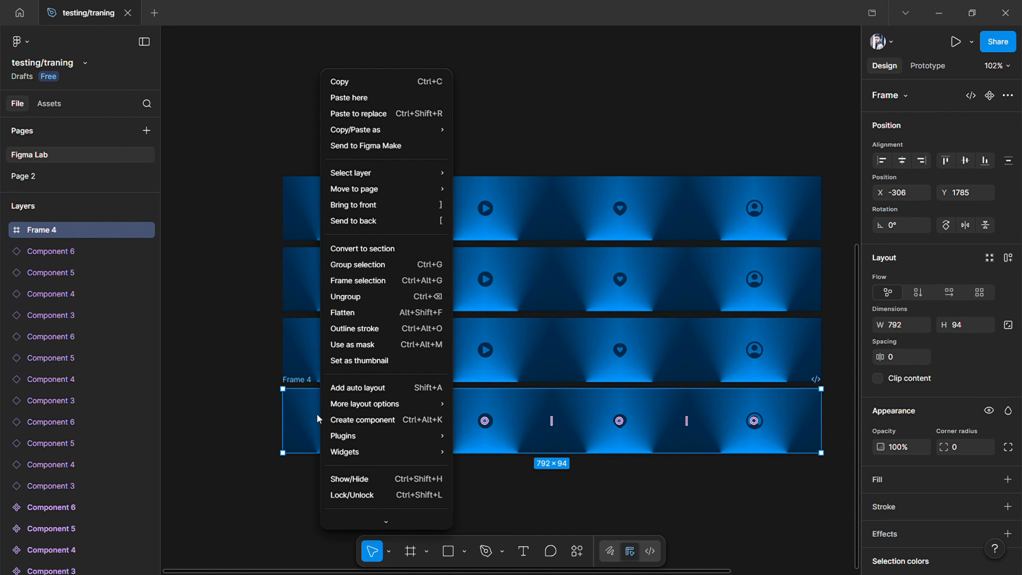
pyautogui.click(345, 296)
pyautogui.scroll(-3, 342, 297)
pyautogui.press('Escape')
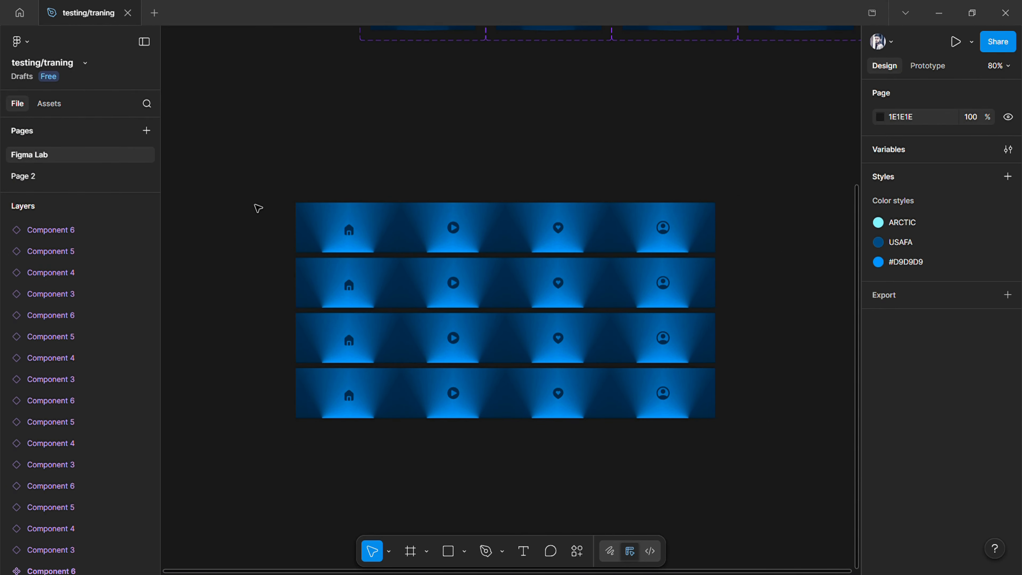
# Step: Widen the vertical spacing between the four rows of panel instances to about 92
pyautogui.moveTo(258, 209); pyautogui.dragTo(766, 441)
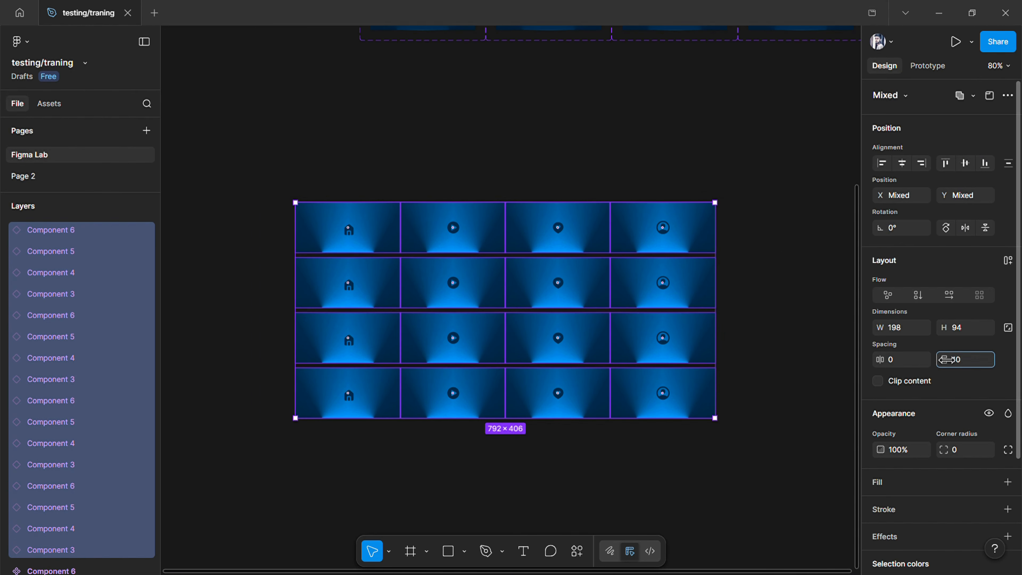
pyautogui.moveTo(946, 359); pyautogui.dragTo(977, 359)
# Step: Switch the Play, Favoriter and Account instances in the first row to the Frame 2 variant, leaving Home lit
pyautogui.click(453, 238)
pyautogui.click(991, 137)
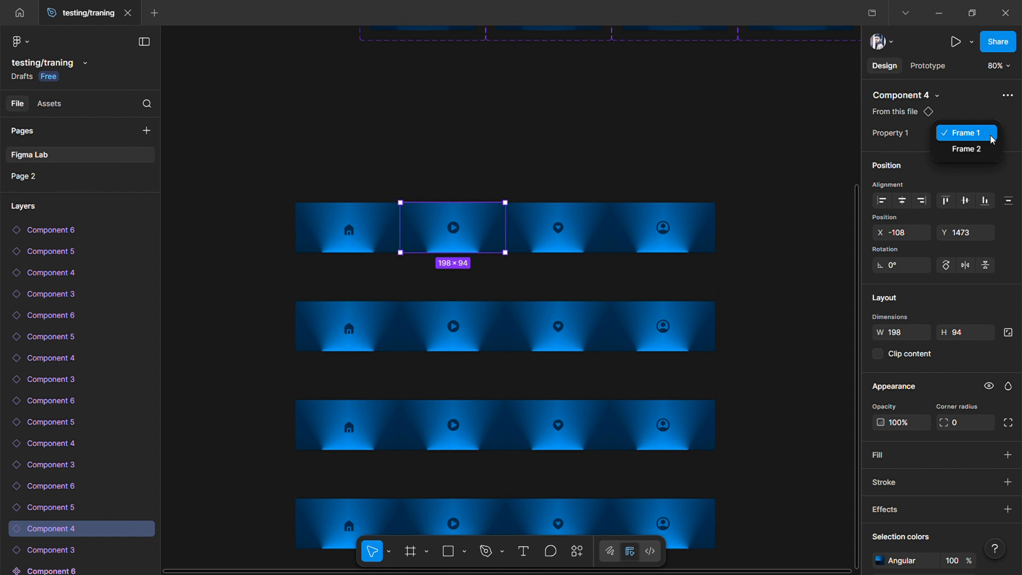
pyautogui.click(966, 149)
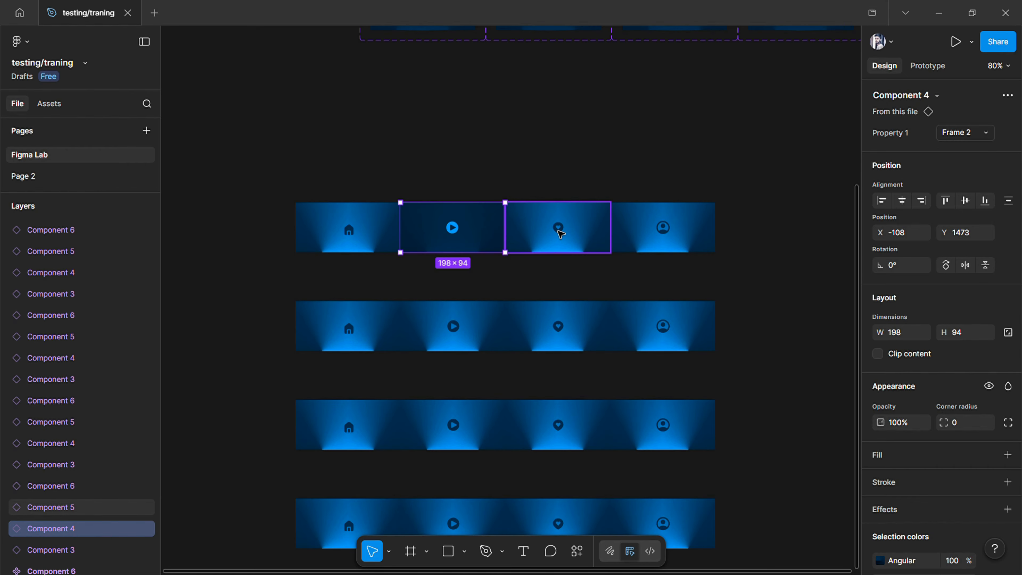
pyautogui.click(561, 234)
pyautogui.click(985, 133)
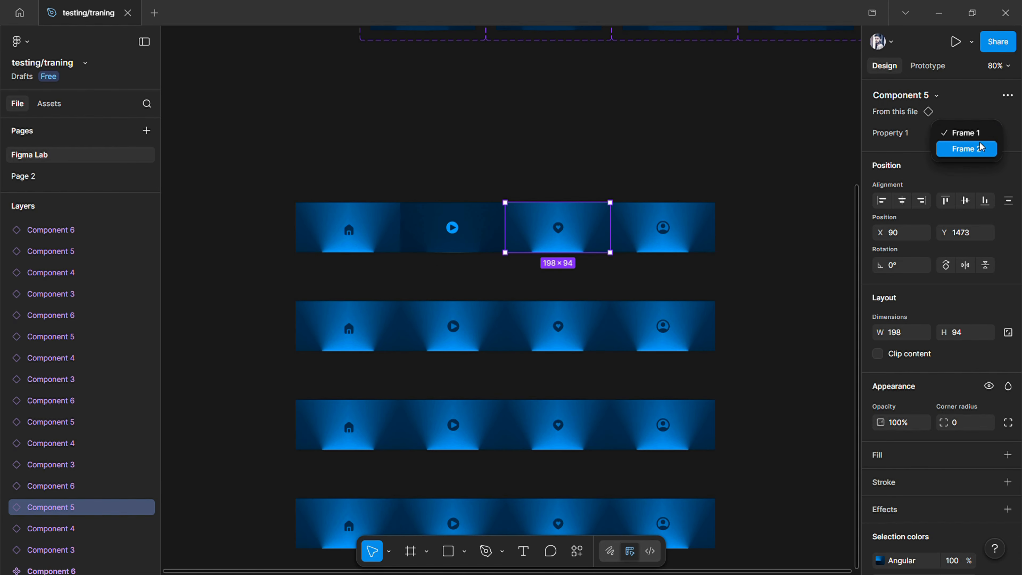
pyautogui.click(965, 149)
pyautogui.click(663, 232)
pyautogui.click(981, 135)
pyautogui.click(977, 148)
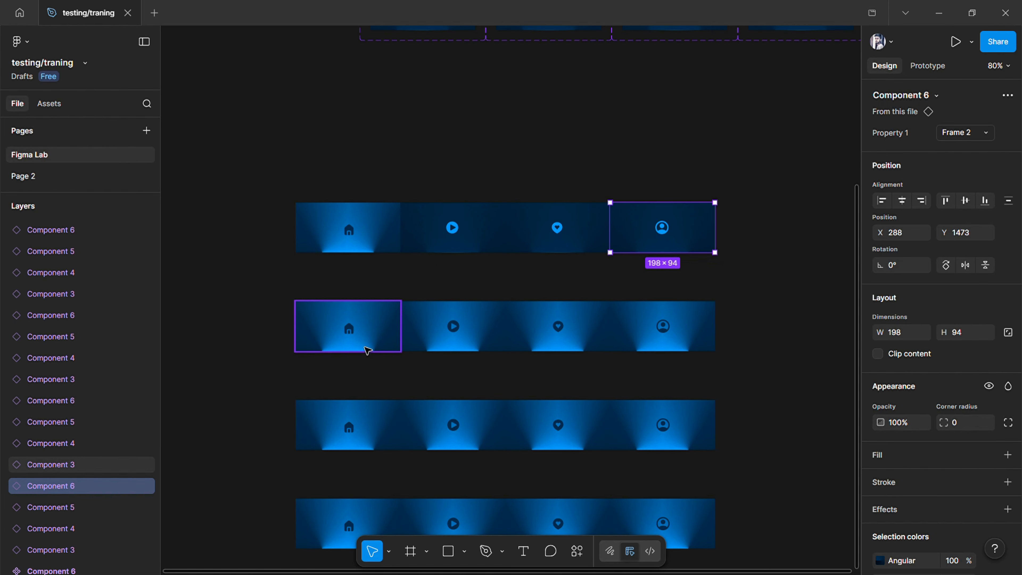
# Step: Switch the Home, Favoriter and Account instances in the second row to the Frame 2 variant, leaving Play lit
pyautogui.click(364, 347)
pyautogui.click(985, 135)
pyautogui.click(966, 148)
pyautogui.click(564, 336)
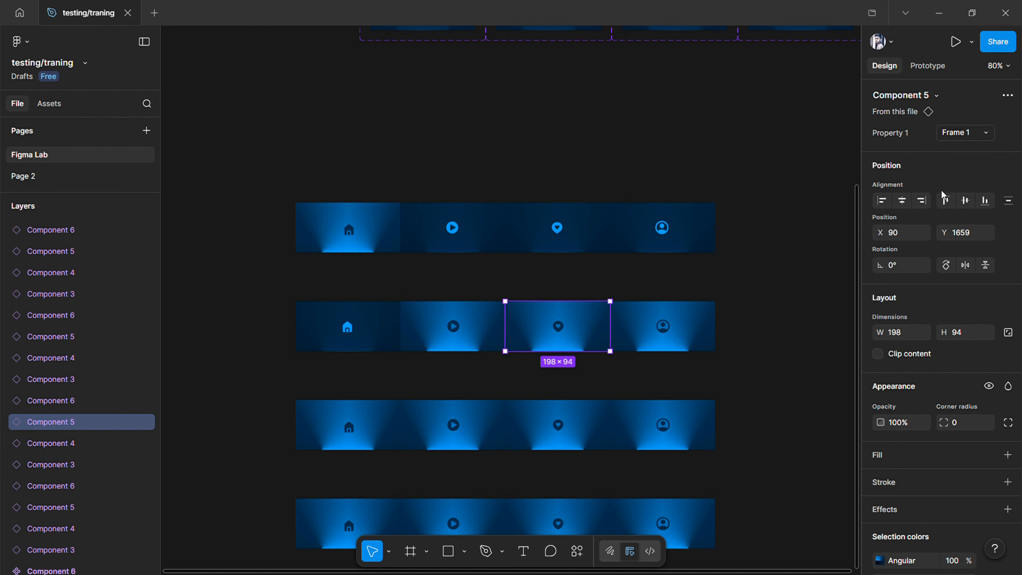
pyautogui.click(985, 132)
pyautogui.click(966, 149)
pyautogui.click(679, 341)
pyautogui.click(985, 133)
pyautogui.click(966, 149)
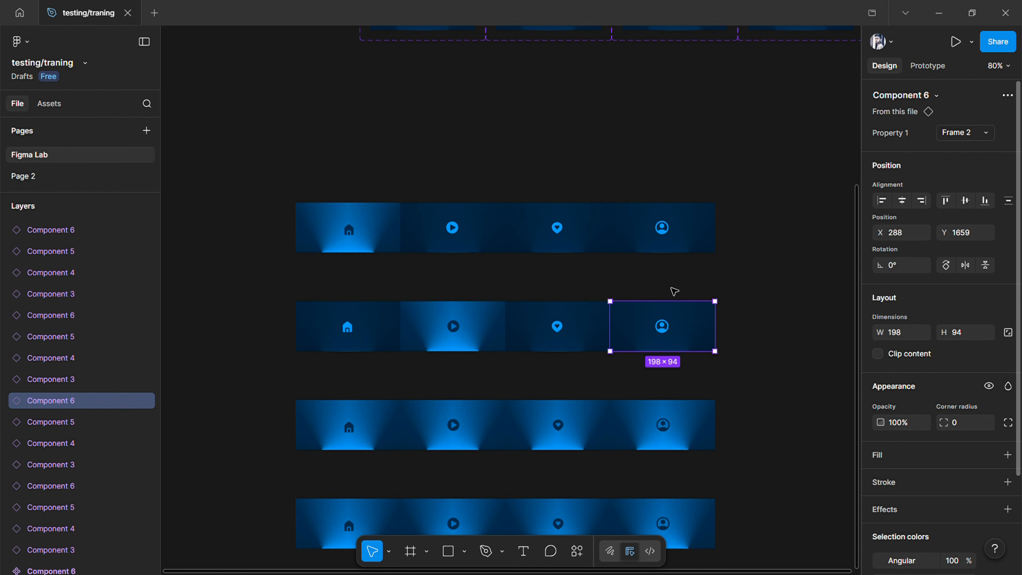
# Step: Switch the Home, Play and Account instances in the third row to the Frame 2 variant, leaving Favoriter lit
pyautogui.scroll(-2, 358, 392)
pyautogui.scroll(5, 442, 262)
pyautogui.scroll(-3, 442, 262)
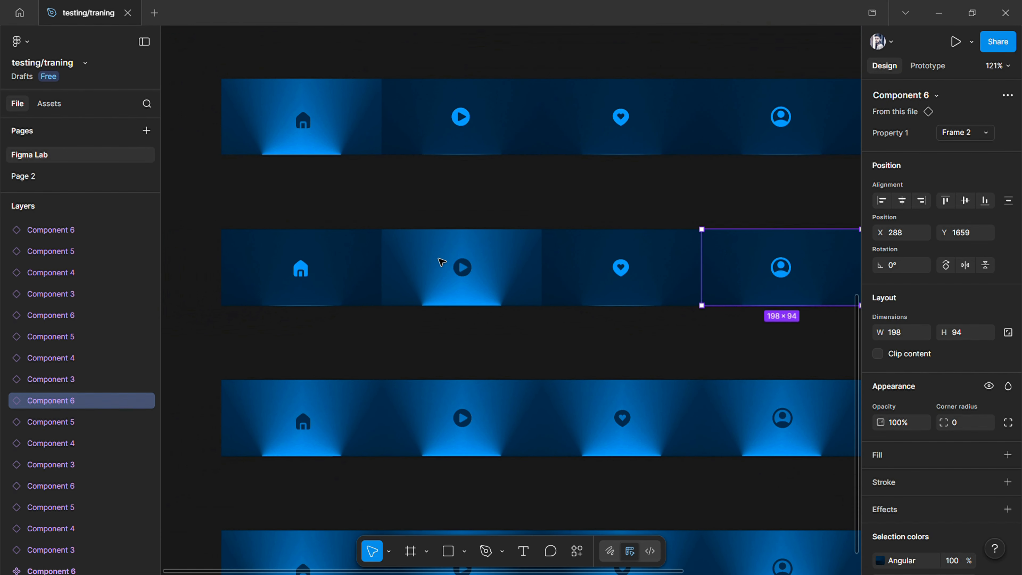
pyautogui.click(527, 347)
pyautogui.scroll(2, 529, 346)
pyautogui.scroll(-4, 442, 344)
pyautogui.click(296, 342)
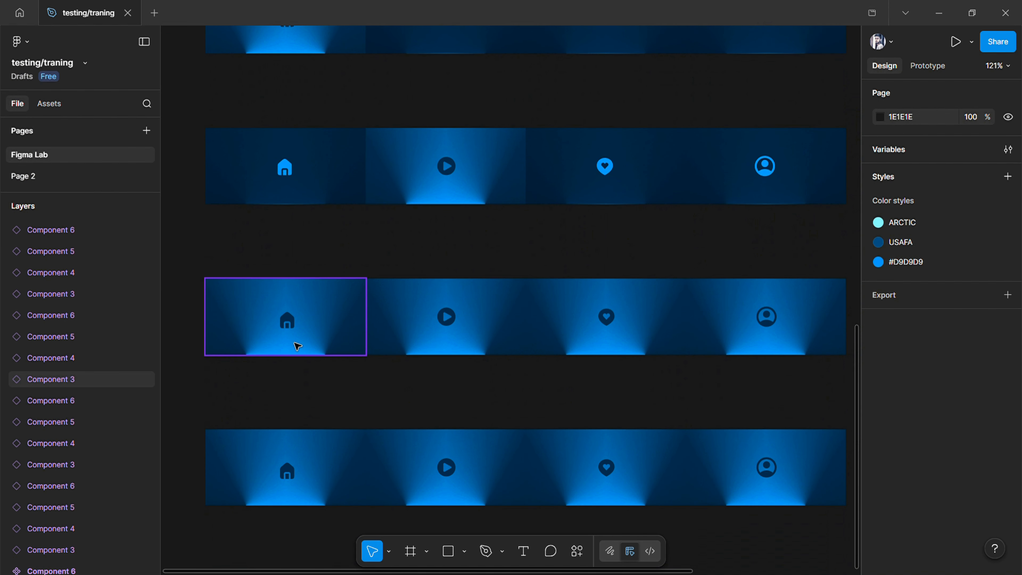
pyautogui.click(986, 132)
pyautogui.click(966, 148)
pyautogui.click(483, 318)
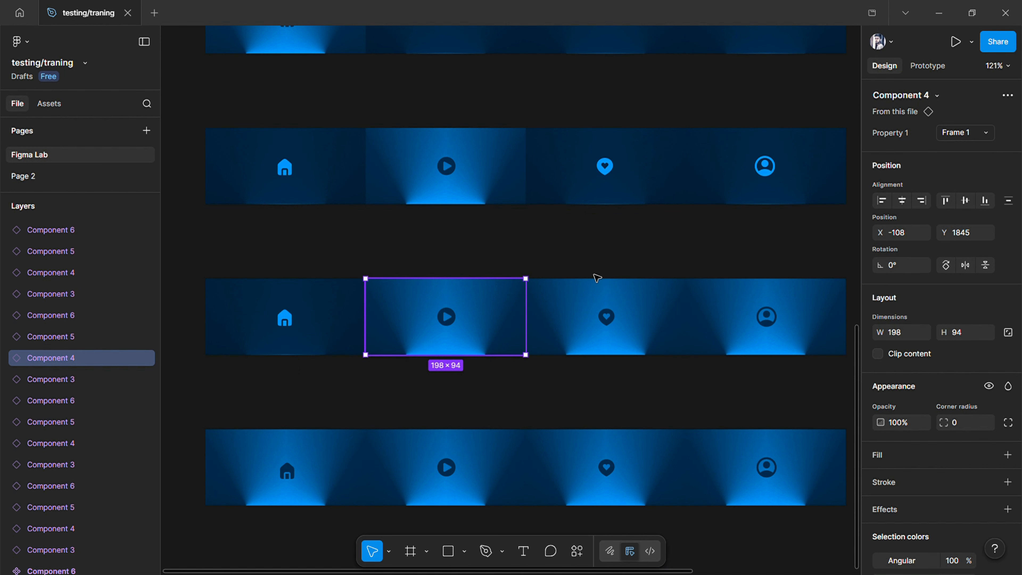
pyautogui.click(985, 132)
pyautogui.click(966, 148)
pyautogui.click(741, 342)
pyautogui.click(985, 133)
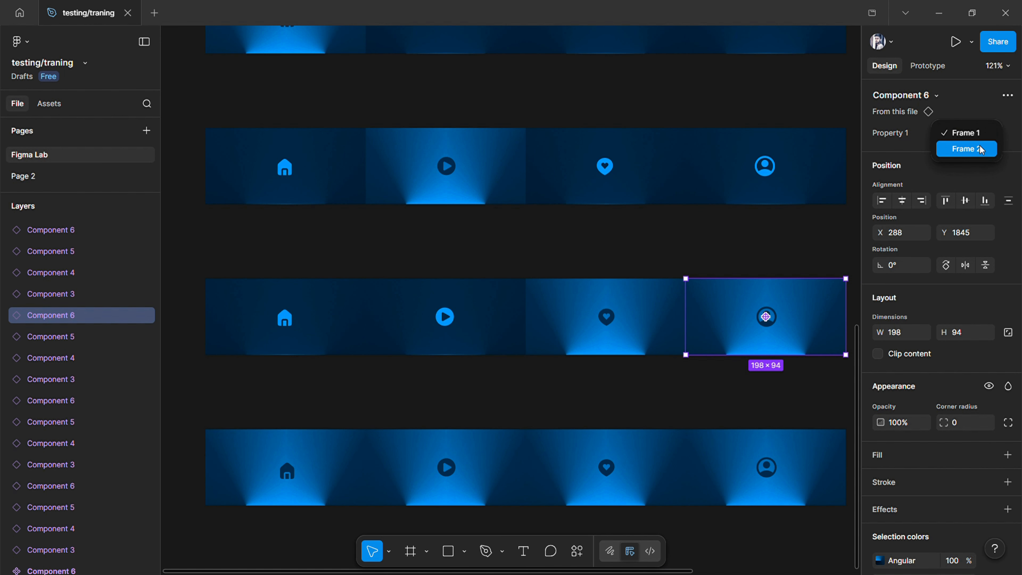
pyautogui.click(966, 148)
# Step: Switch the Home, Play and Favoriter instances in the fourth row to the Frame 2 variant, leaving Account lit
pyautogui.scroll(-2, 598, 290)
pyautogui.click(281, 387)
pyautogui.click(985, 132)
pyautogui.click(966, 148)
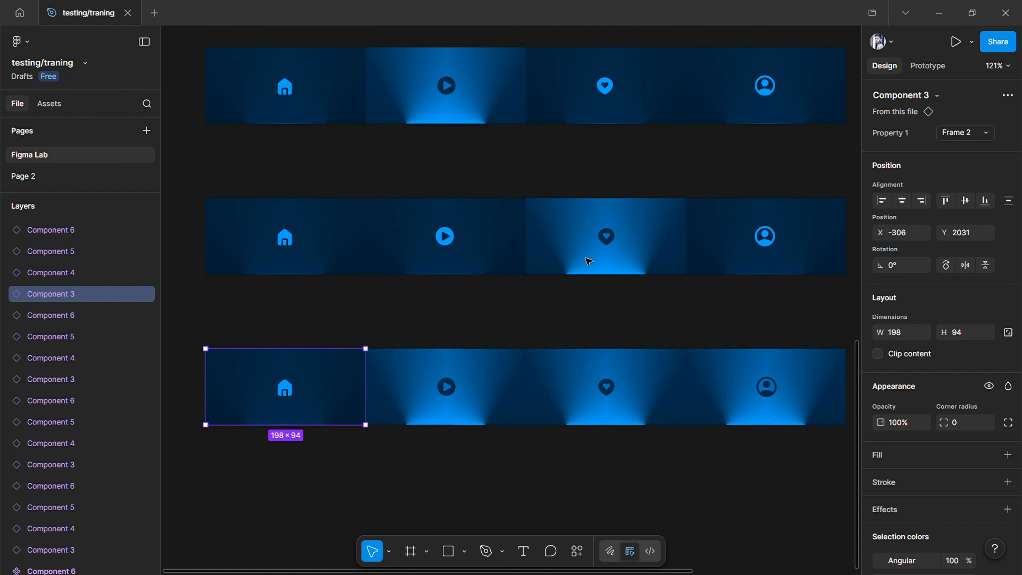
pyautogui.click(450, 386)
pyautogui.click(985, 133)
pyautogui.click(966, 148)
pyautogui.click(595, 383)
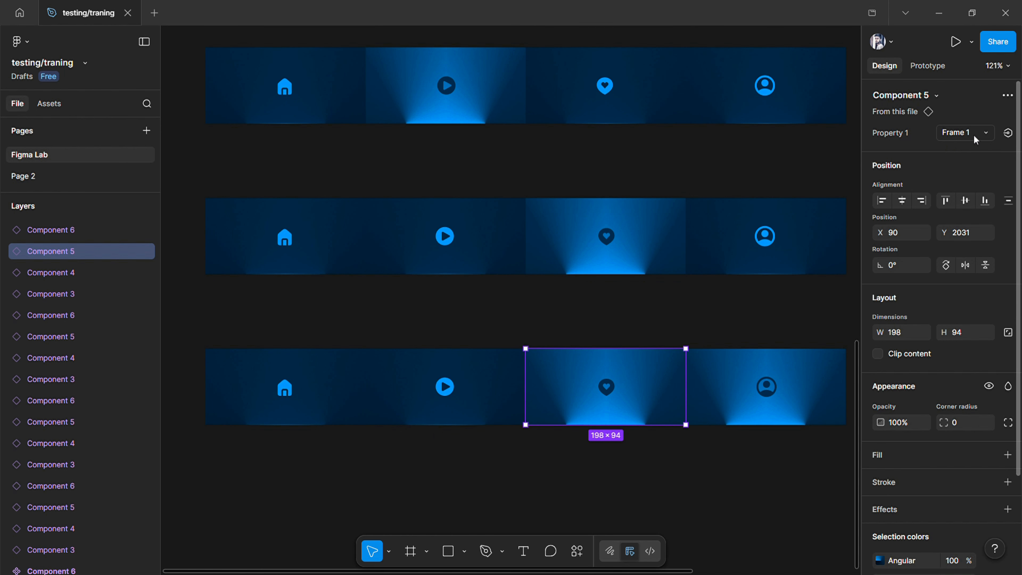
pyautogui.click(985, 132)
pyautogui.click(966, 149)
# Step: Recolour the 33% angular gradient stop of Component 3's Frame 1 variant by sampling the dark blue edge of its Frame 2 variant
pyautogui.scroll(5, 501, 269)
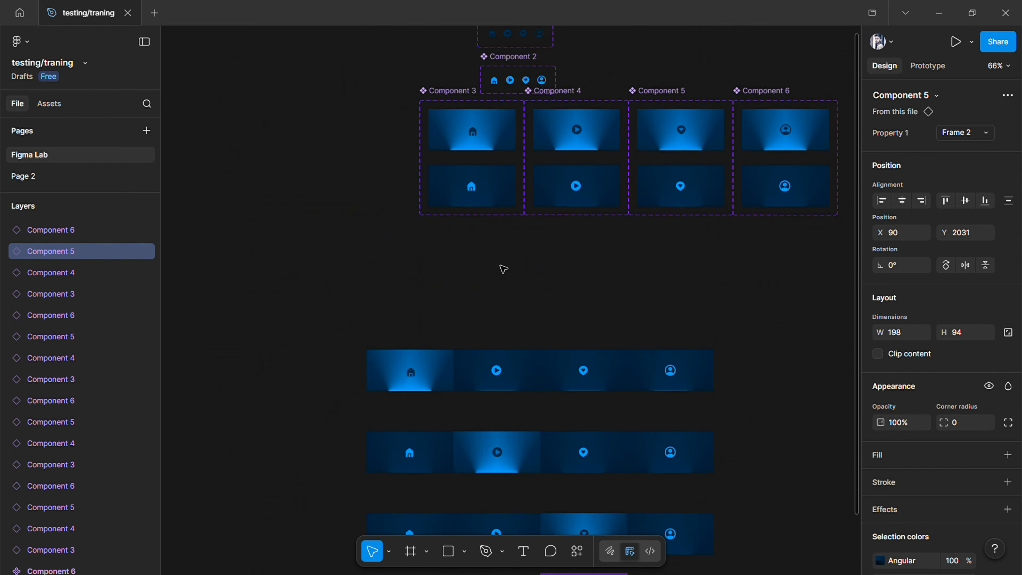
pyautogui.scroll(5, 501, 269)
pyautogui.click(413, 204)
pyautogui.scroll(-4, 933, 420)
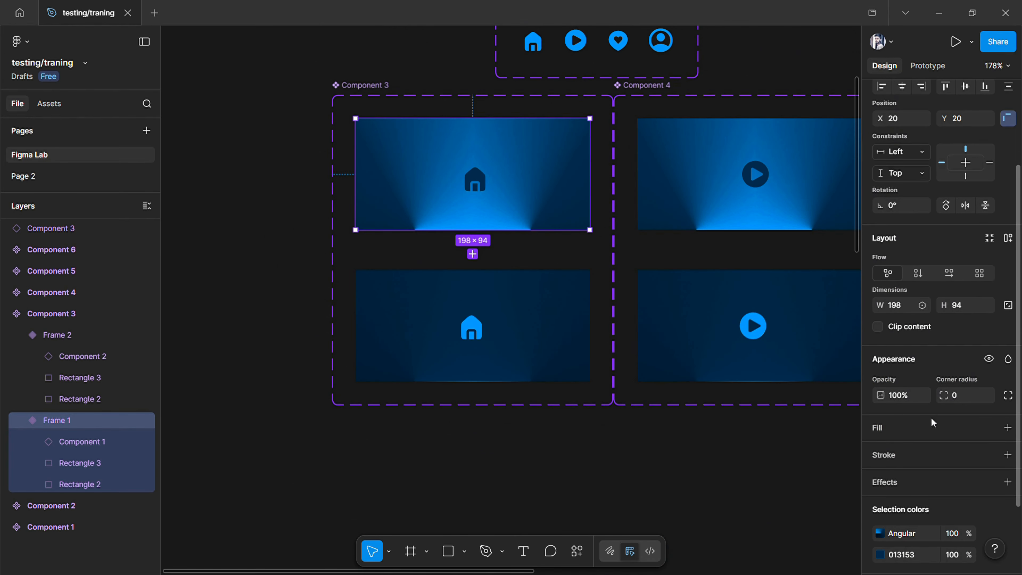
pyautogui.click(880, 474)
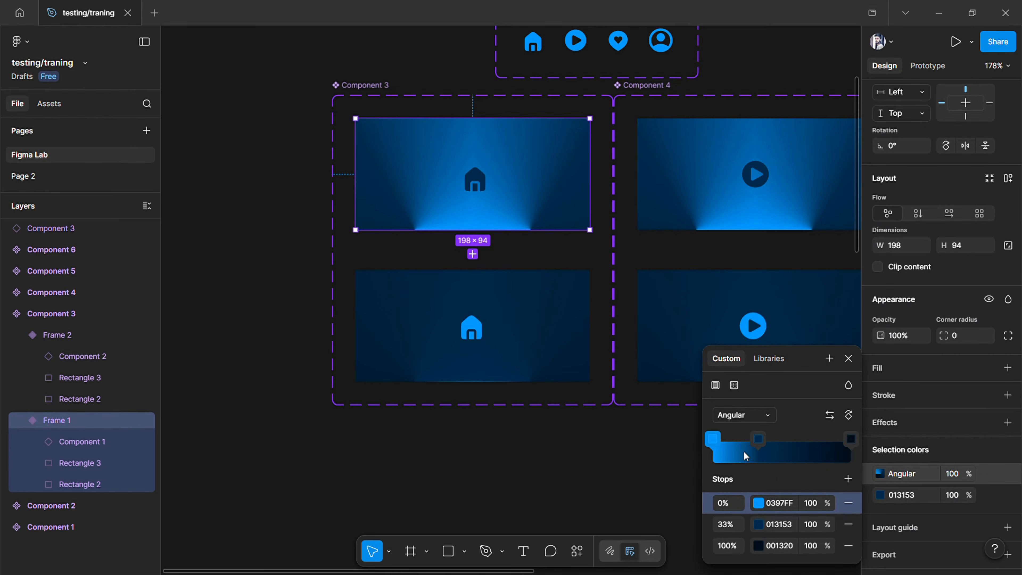
pyautogui.click(764, 531)
pyautogui.click(560, 464)
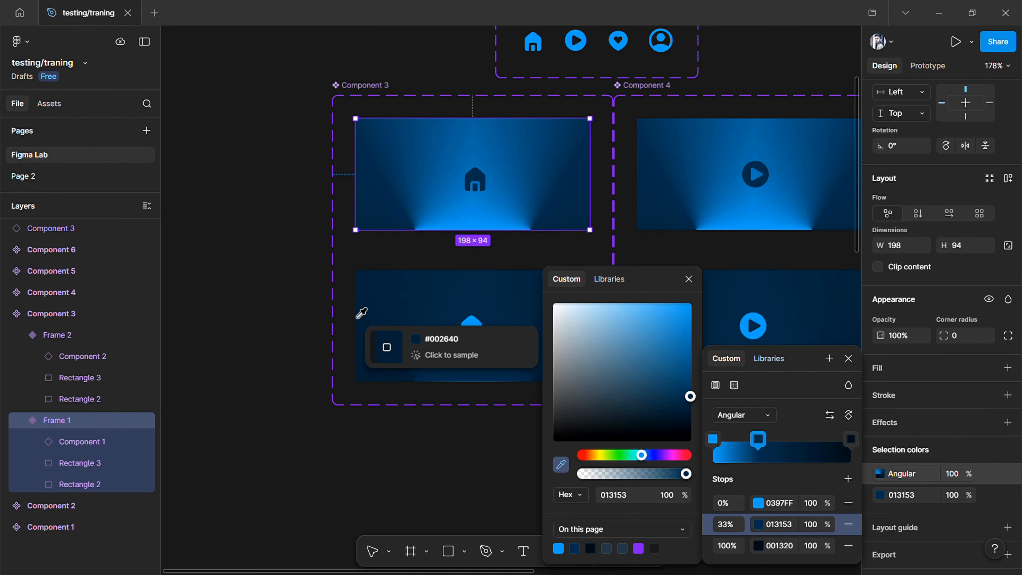
pyautogui.click(358, 318)
# Step: Set the 33% gradient stop of Component 4's Frame 1 variant to 002641, sampled from the edge of Component 3's Frame 2 panel
pyautogui.hscroll(2, 262, 293)
pyautogui.click(590, 187)
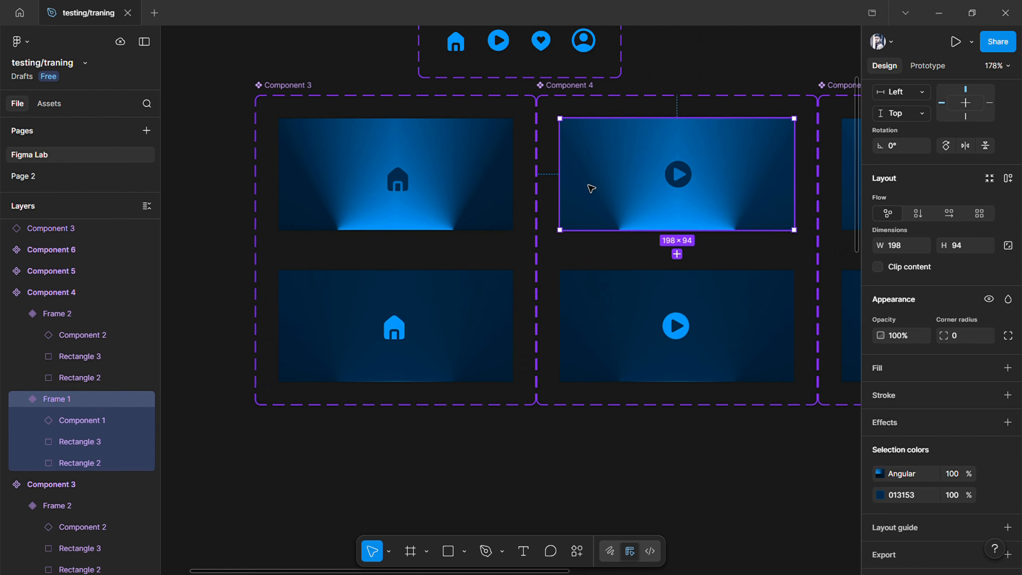
pyautogui.click(880, 475)
pyautogui.click(758, 526)
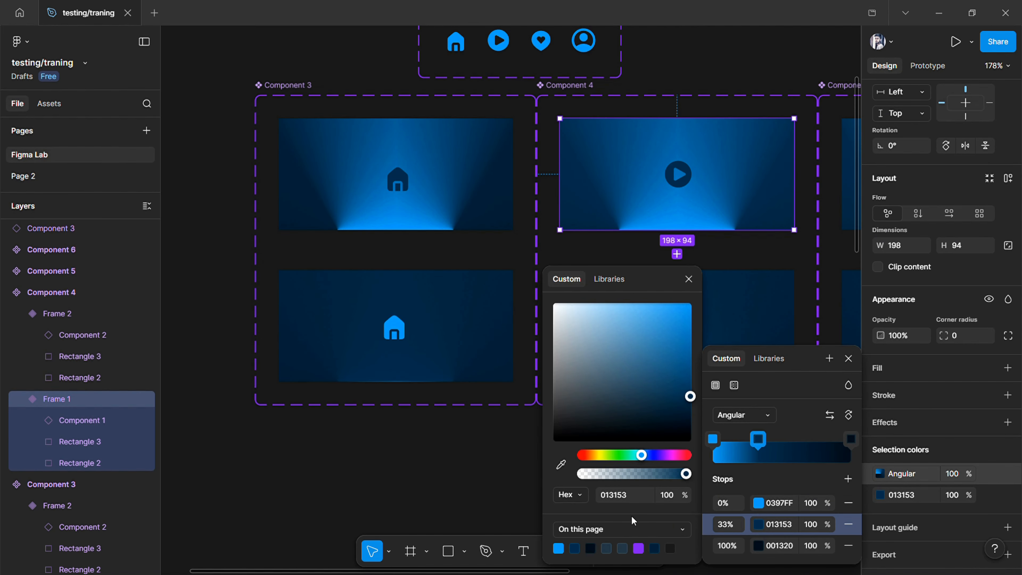
pyautogui.click(540, 333)
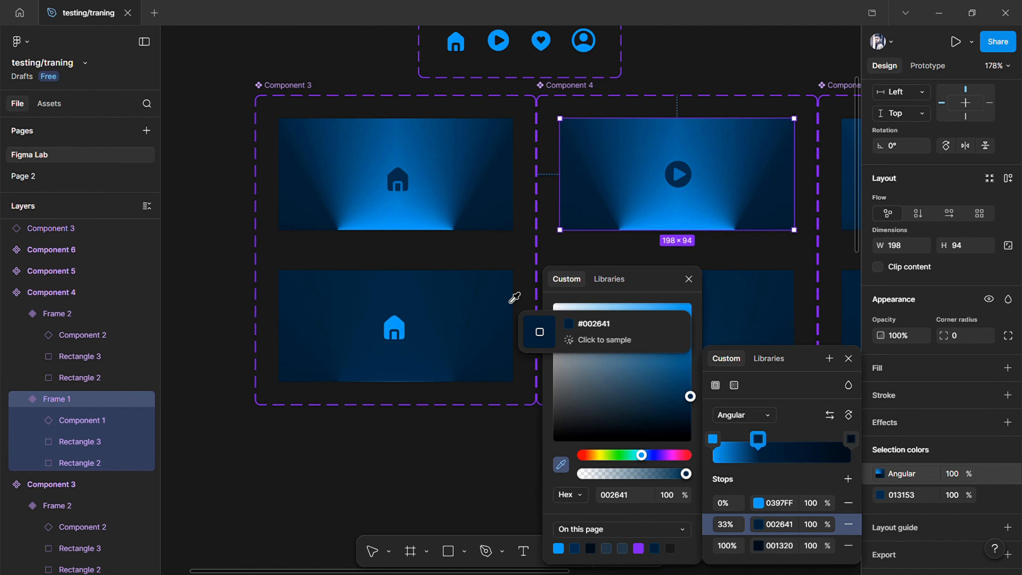
# Step: Set the 33% gradient stop of Component 5's Frame 1 variant to 002641, sampled from the edge of Component 4's Frame 2 panel
pyautogui.hscroll(6, 633, 242)
pyautogui.click(621, 195)
pyautogui.click(879, 475)
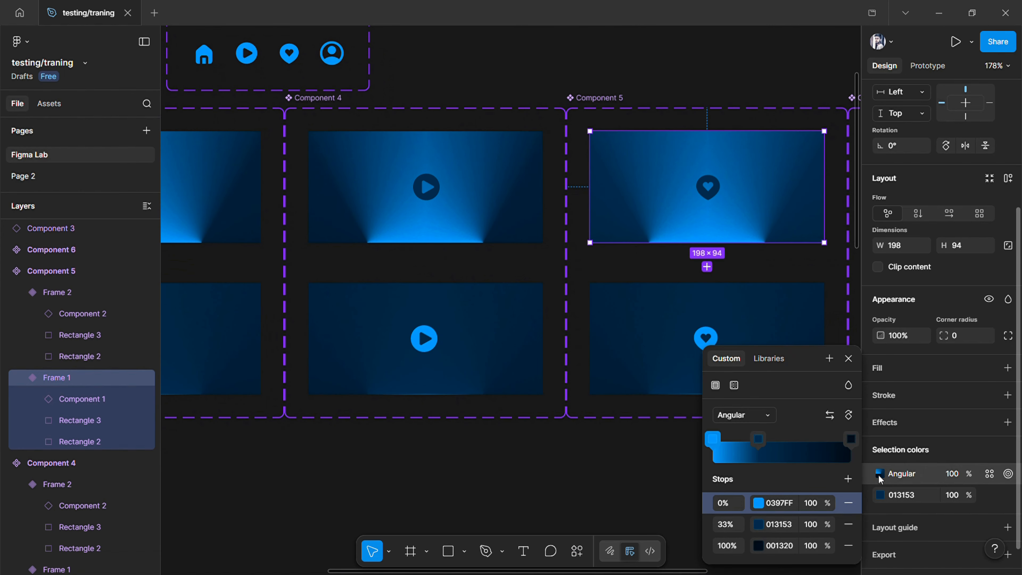
pyautogui.click(759, 526)
pyautogui.click(561, 464)
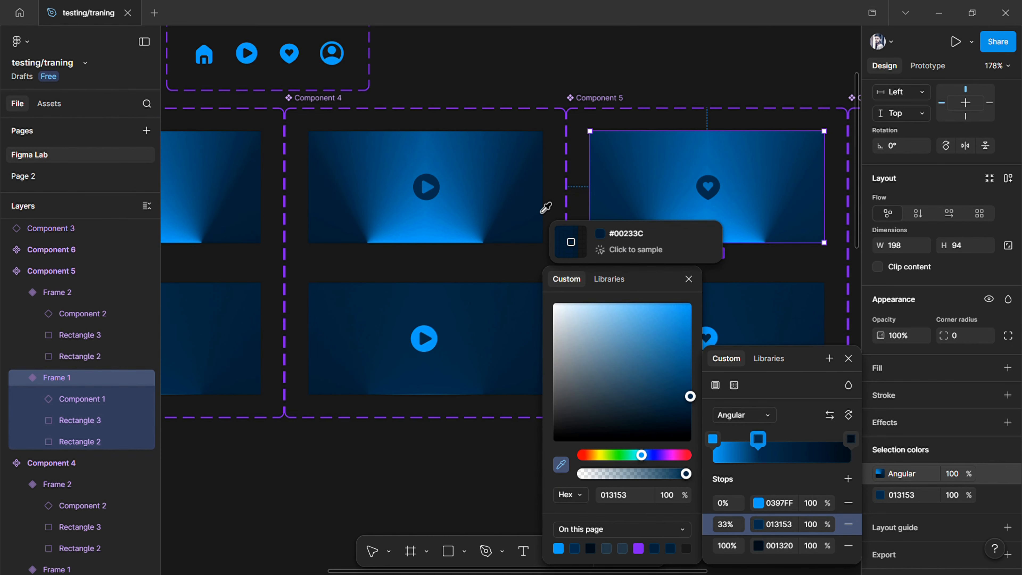
pyautogui.click(310, 316)
# Step: Darken the 33% gradient stop of Component 6's Frame 1 variant with a sampled dark blue and clear the selection
pyautogui.hscroll(6, 570, 177)
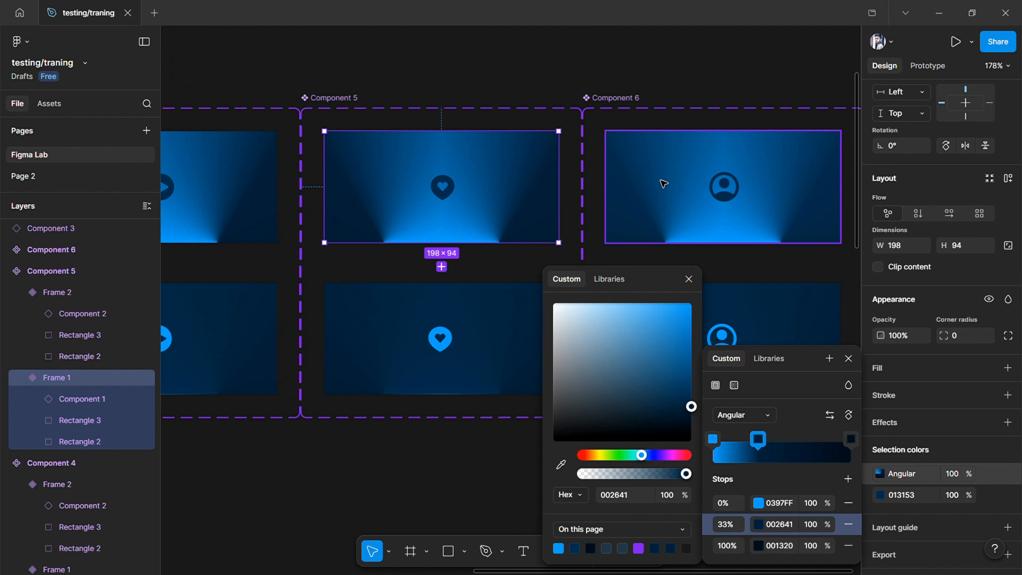
pyautogui.click(663, 183)
pyautogui.click(880, 474)
pyautogui.click(758, 525)
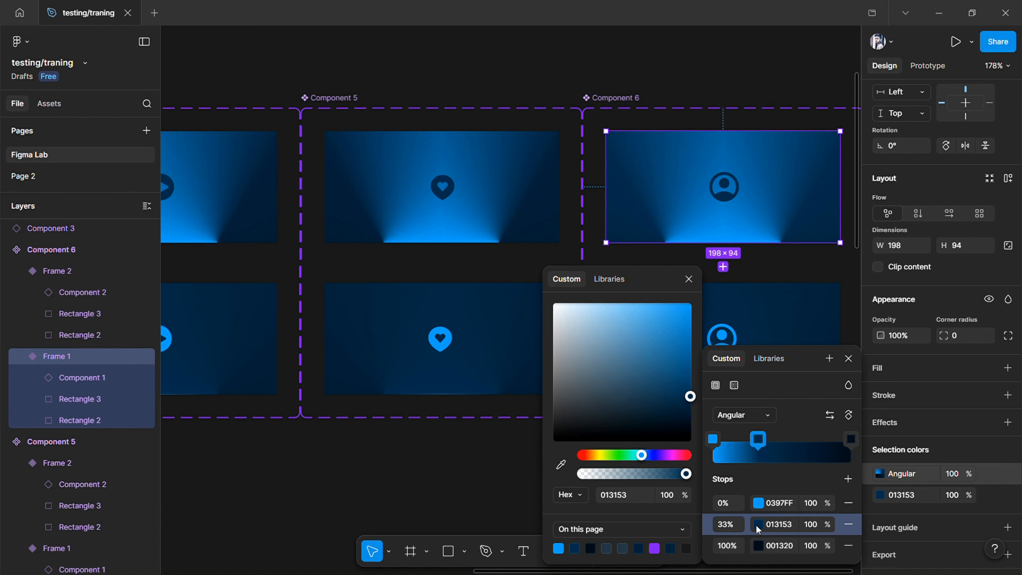
pyautogui.click(561, 467)
pyautogui.click(607, 215)
pyautogui.click(518, 39)
# Step: Examine the recoloured component sets and how the lit panels blend with their neighbours in the instance rows
pyautogui.scroll(-5, 524, 65)
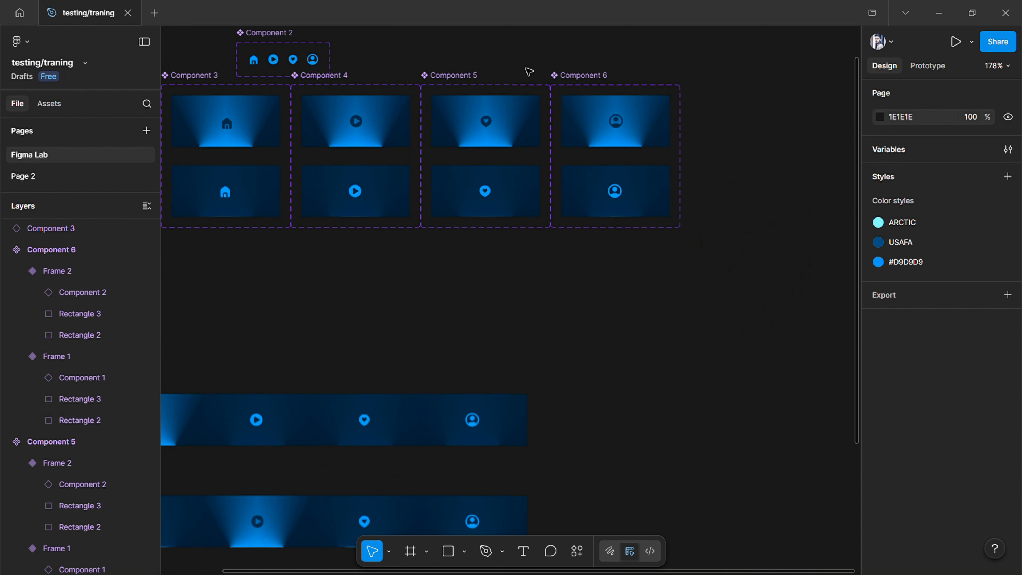
pyautogui.hscroll(-4, 482, 140)
pyautogui.scroll(-1, 336, 366)
pyautogui.scroll(5, 330, 382)
pyautogui.scroll(5, 333, 387)
pyautogui.scroll(-2, 334, 388)
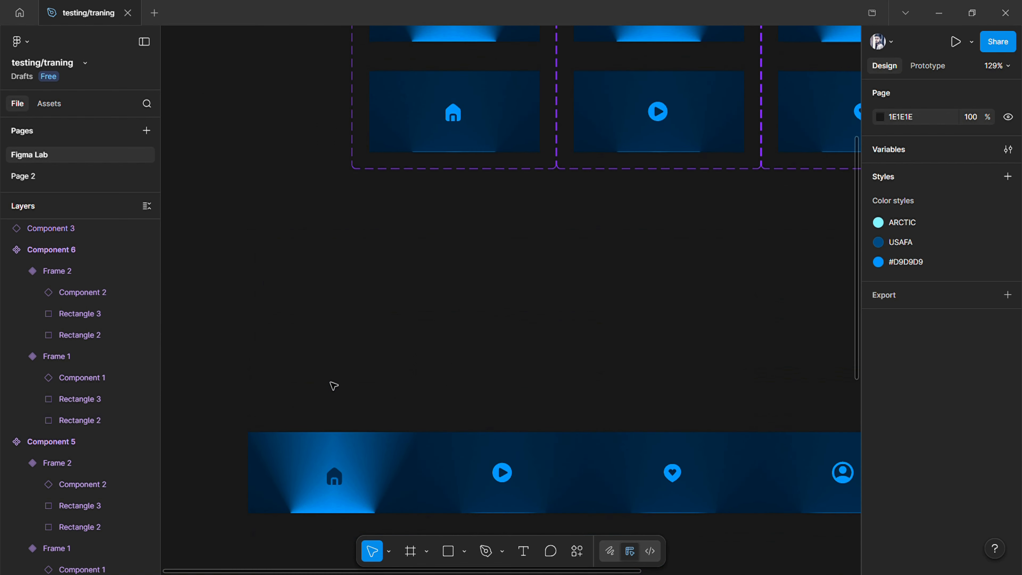
pyautogui.scroll(3, 333, 388)
pyautogui.click(391, 198)
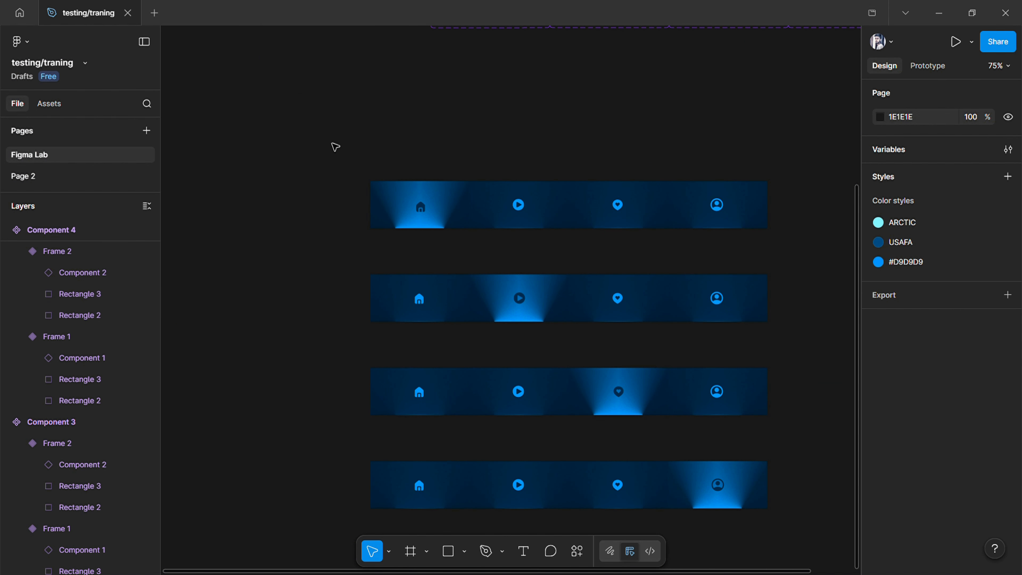
# Step: Wrap the four panel instances of the first row in one frame and those of the second row in another
pyautogui.moveTo(335, 146); pyautogui.dragTo(795, 237)
pyautogui.rightClick(454, 213)
pyautogui.click(486, 264)
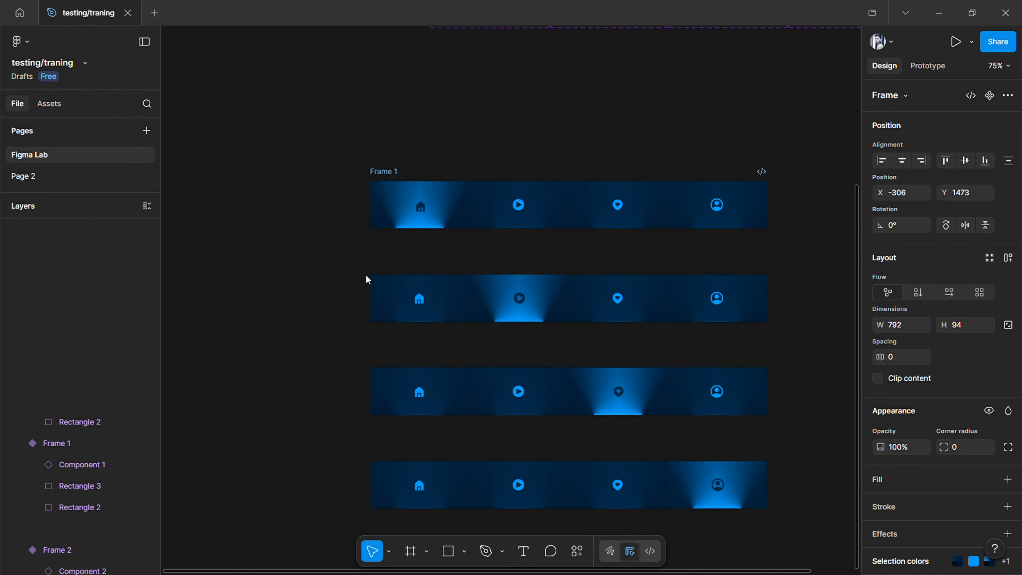
pyautogui.moveTo(328, 261); pyautogui.dragTo(788, 337)
pyautogui.rightClick(691, 312)
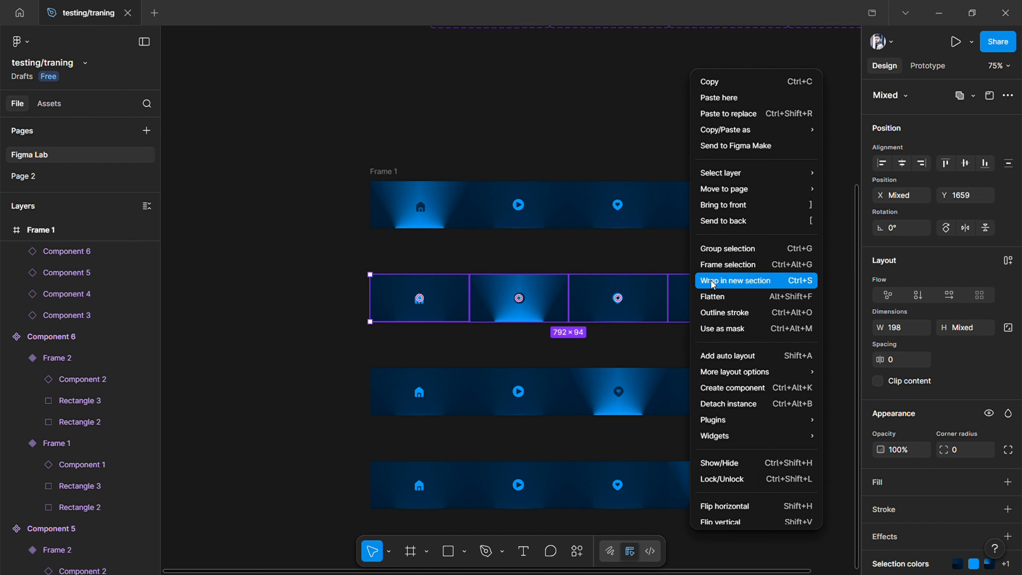
pyautogui.click(712, 216)
# Step: Wrap the panel instances of the third and fourth rows in a separate frame for each row
pyautogui.click(376, 349)
pyautogui.moveTo(709, 391); pyautogui.dragTo(698, 411)
pyautogui.rightClick(648, 392)
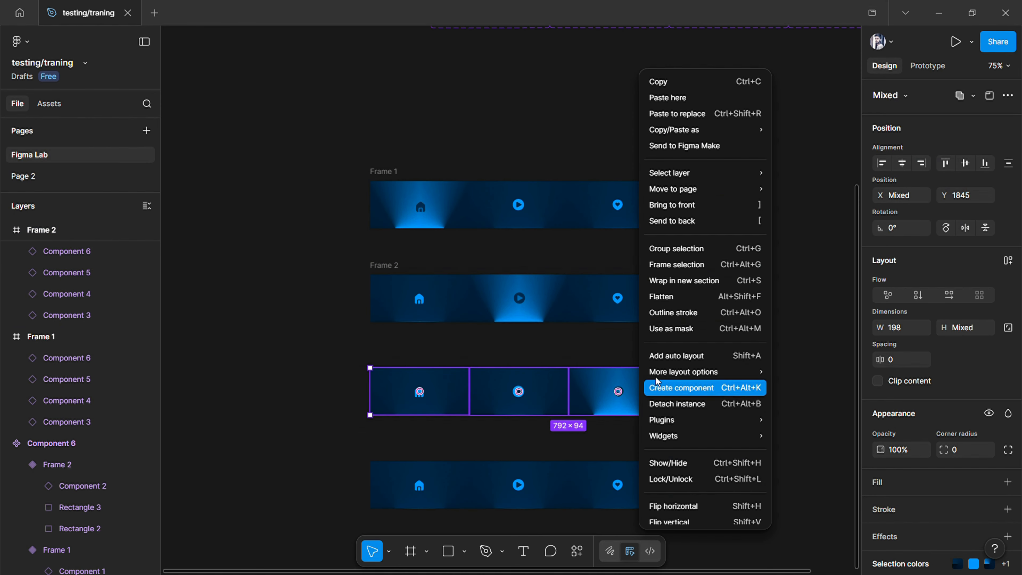
pyautogui.click(684, 276)
pyautogui.scroll(-5, 684, 276)
pyautogui.moveTo(336, 264); pyautogui.dragTo(764, 322)
pyautogui.rightClick(558, 304)
pyautogui.click(580, 262)
# Step: Inspect the properties of the Component 1 icon set and its Home variant
pyautogui.scroll(5, 584, 267)
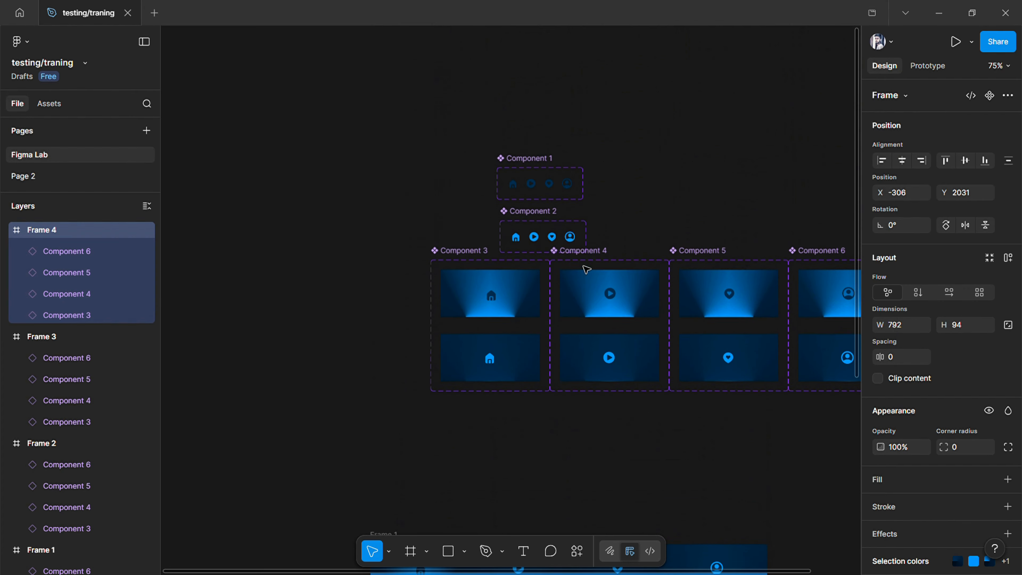
pyautogui.click(519, 168)
pyautogui.click(519, 193)
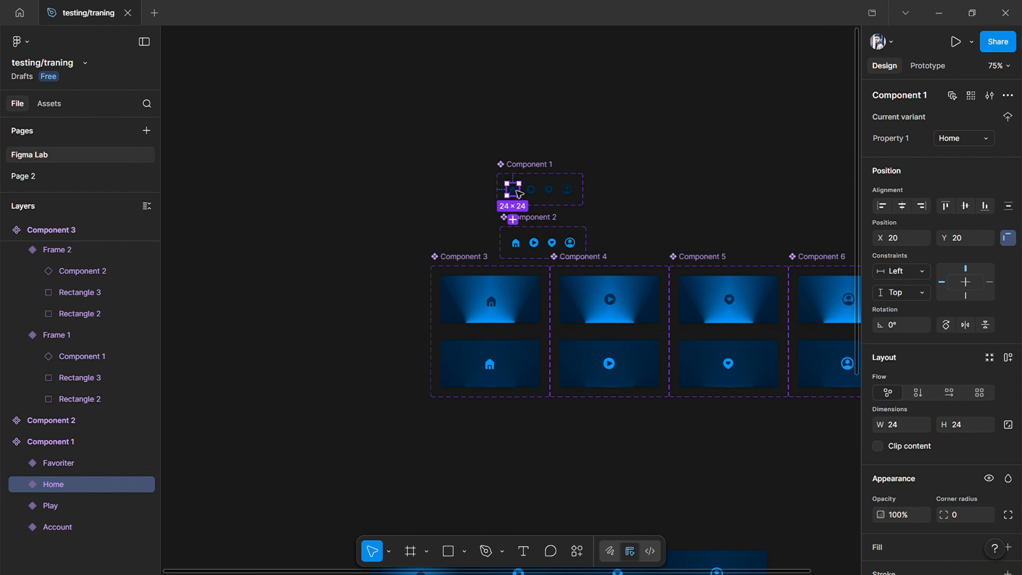
pyautogui.scroll(5, 525, 196)
pyautogui.click(514, 154)
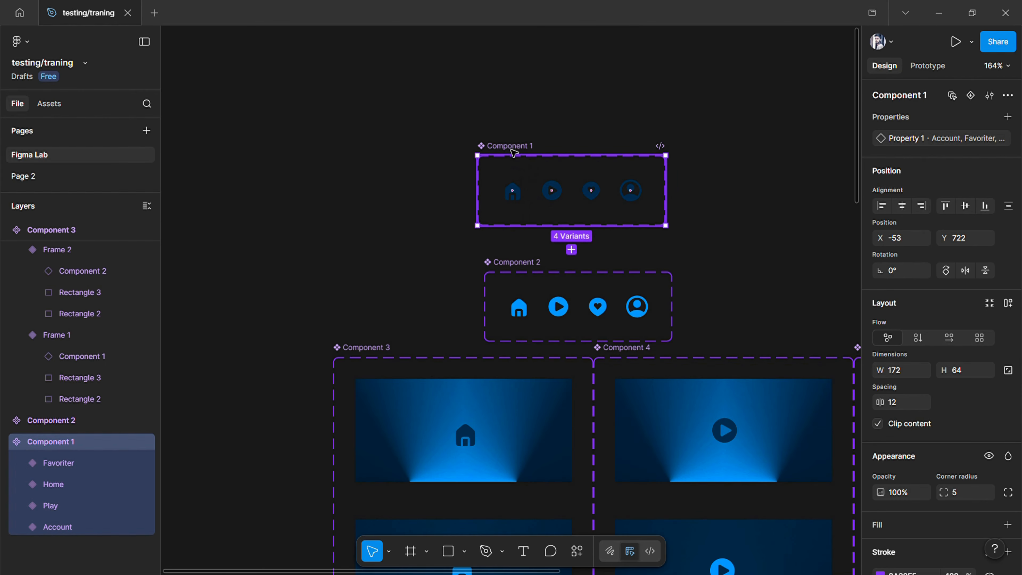
pyautogui.moveTo(956, 370); pyautogui.dragTo(961, 369)
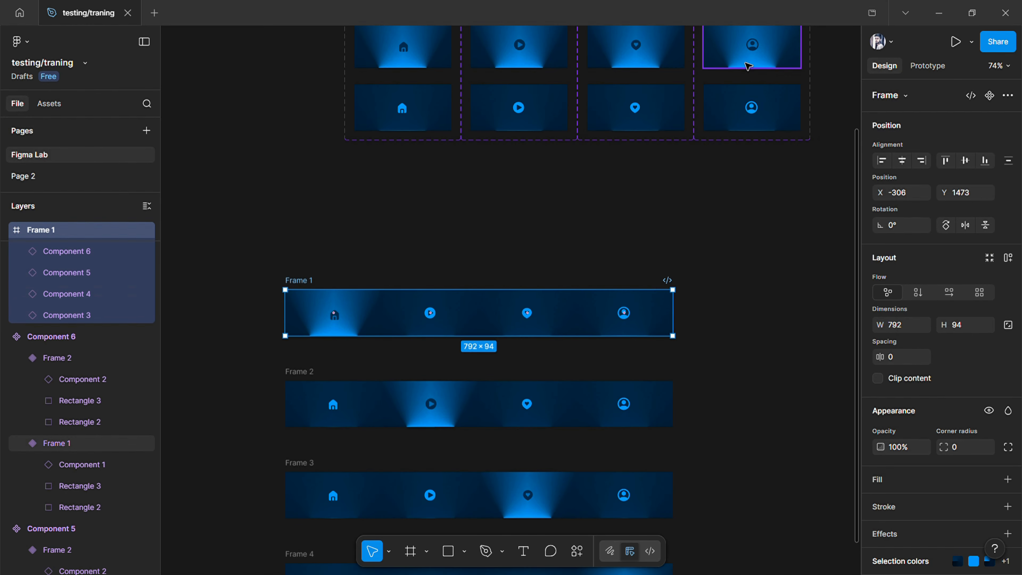
# Step: In prototype mode, connect the Play panel of the Frame 1 row to Frame 2
pyautogui.hotkey('shift', 'e')
pyautogui.click(332, 334)
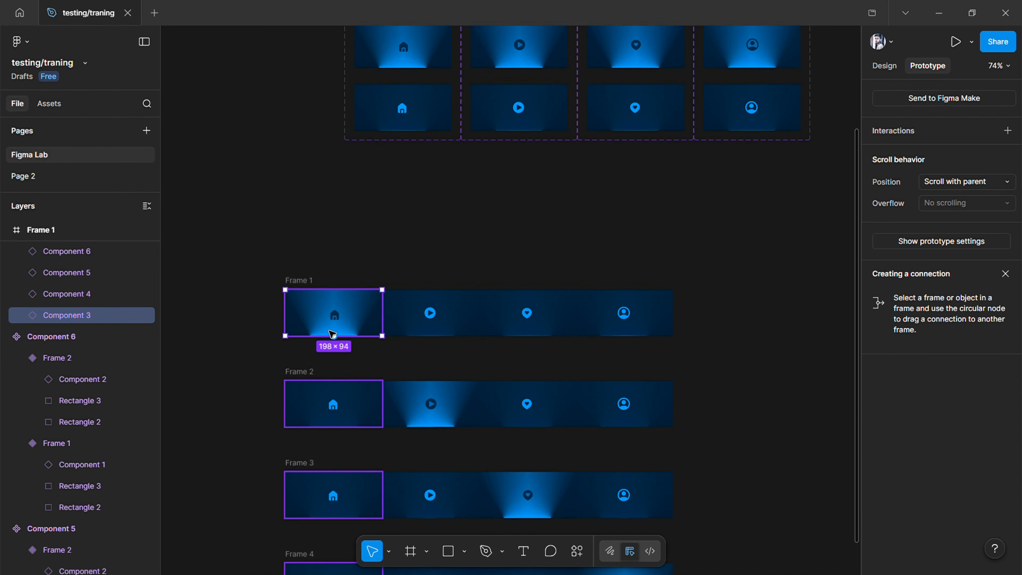
pyautogui.moveTo(333, 335); pyautogui.dragTo(326, 388)
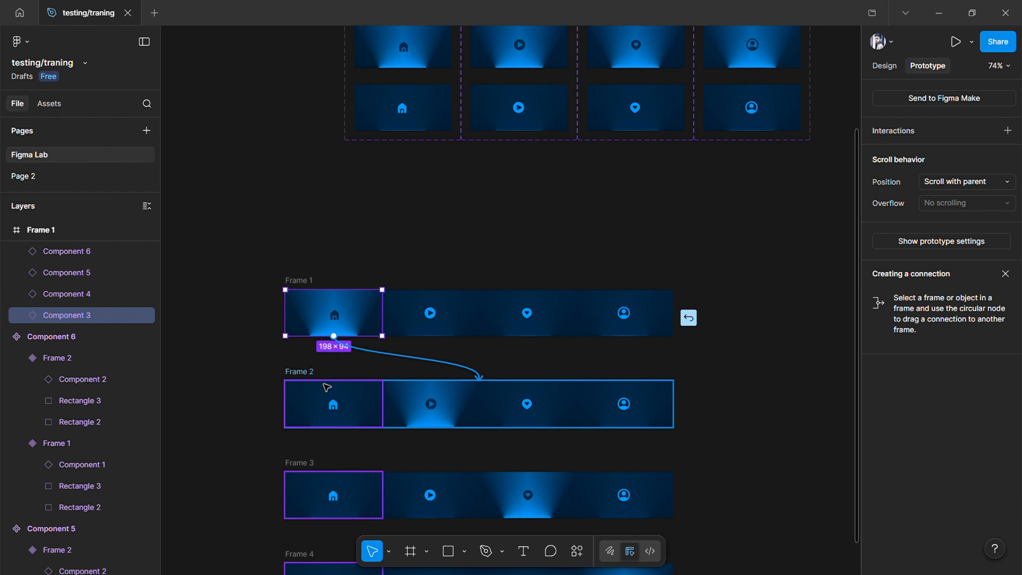
pyautogui.click(419, 320)
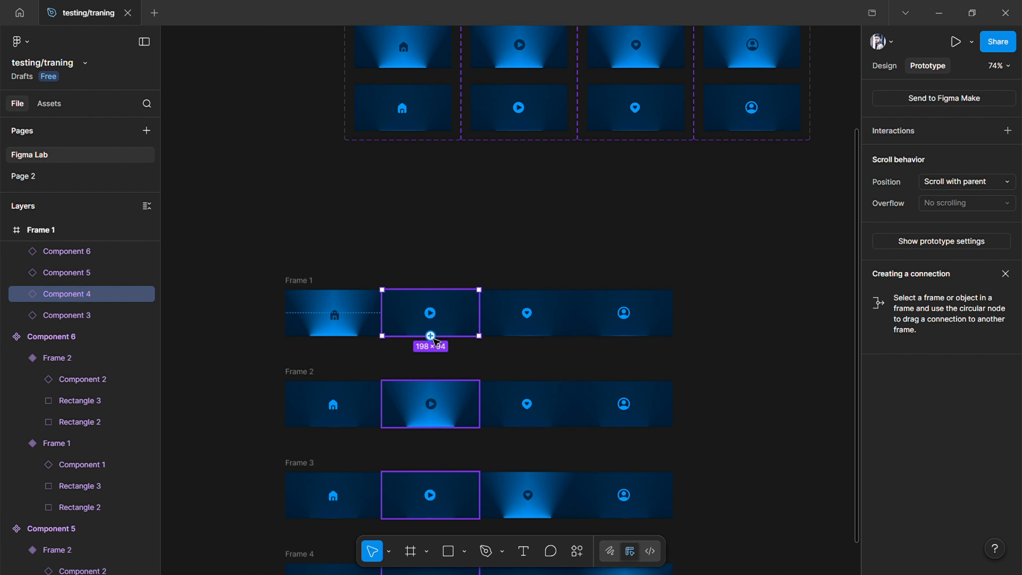
pyautogui.moveTo(430, 335); pyautogui.dragTo(407, 407)
# Step: Connect the Frame 1 row's Favoriter panel to Frame 3 and its Account panel to Frame 4
pyautogui.click(527, 313)
pyautogui.scroll(-3, 531, 205)
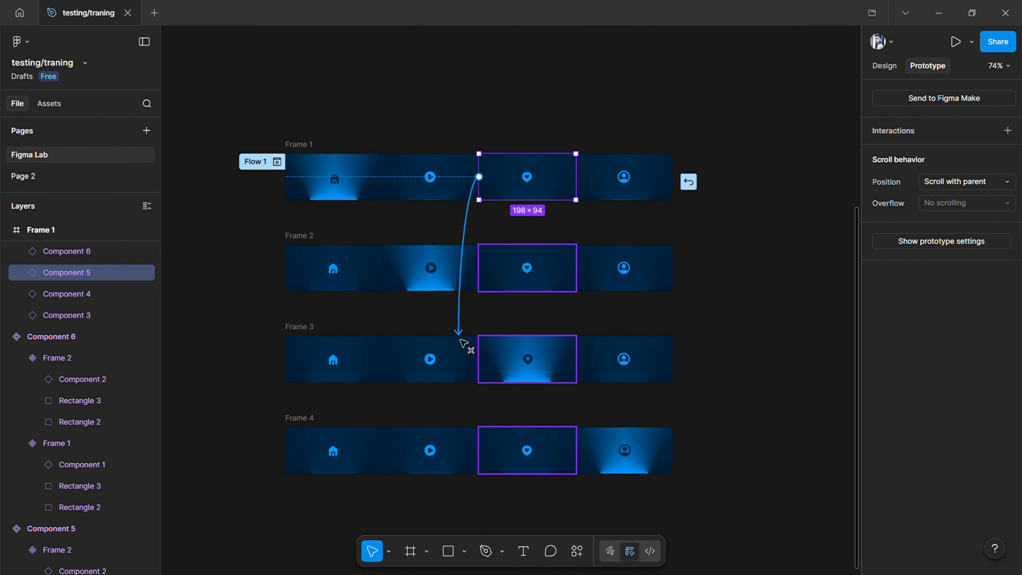
pyautogui.moveTo(463, 344); pyautogui.dragTo(464, 346)
pyautogui.click(631, 192)
pyautogui.moveTo(533, 434); pyautogui.dragTo(531, 436)
# Step: Connect the Frame 2 row's Home panel to Frame 1, its Favoriter panel to Frame 3 and its Account panel to Frame 4
pyautogui.click(333, 260)
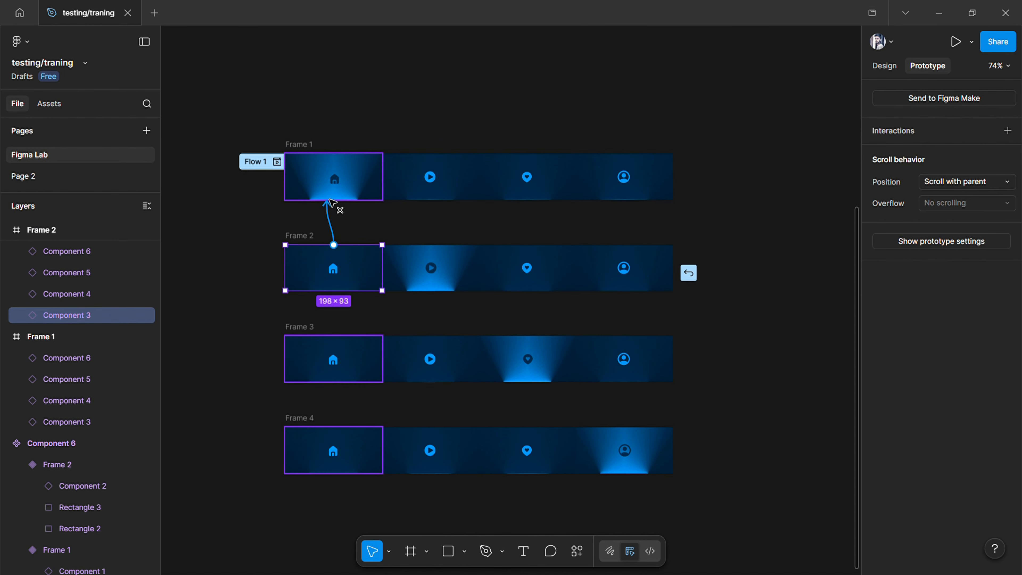
pyautogui.moveTo(331, 202); pyautogui.dragTo(330, 201)
pyautogui.click(530, 259)
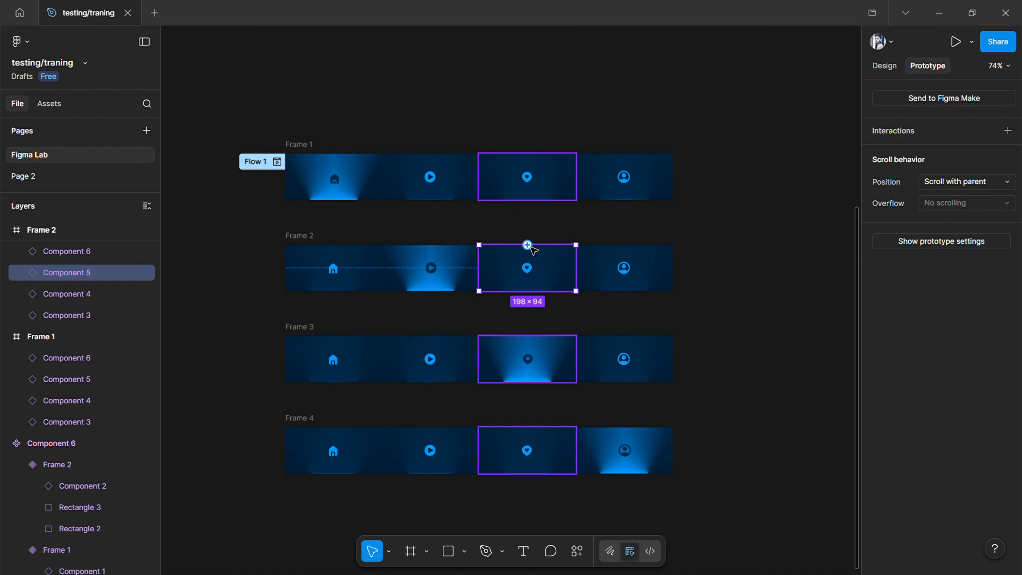
pyautogui.moveTo(527, 245); pyautogui.dragTo(525, 343)
pyautogui.click(625, 285)
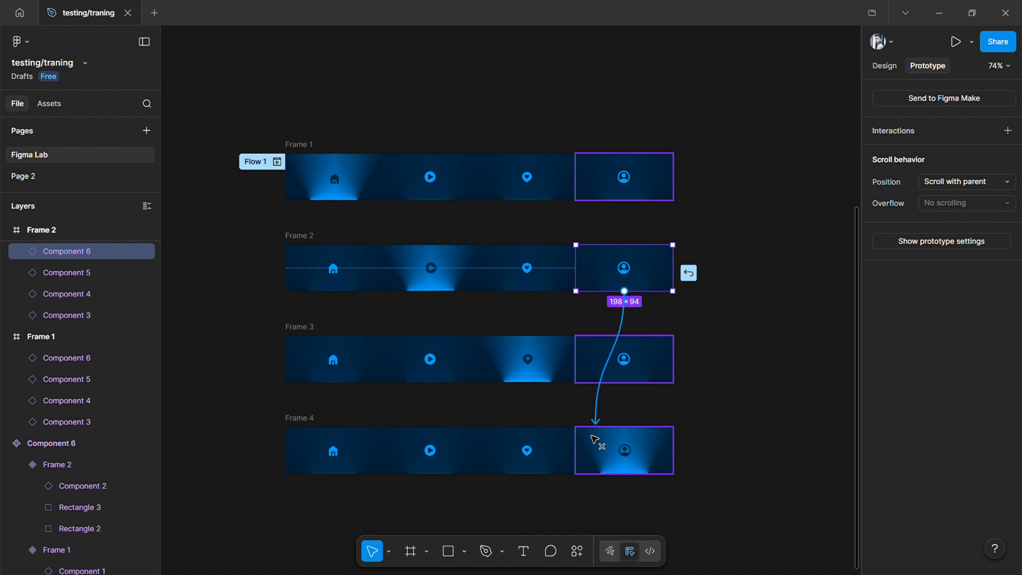
pyautogui.moveTo(591, 435); pyautogui.dragTo(512, 437)
# Step: Connect the Frame 3 row's Home panel to Frame 1, its Play panel to Frame 2 and its Account panel to Frame 4
pyautogui.click(300, 328)
pyautogui.click(325, 353)
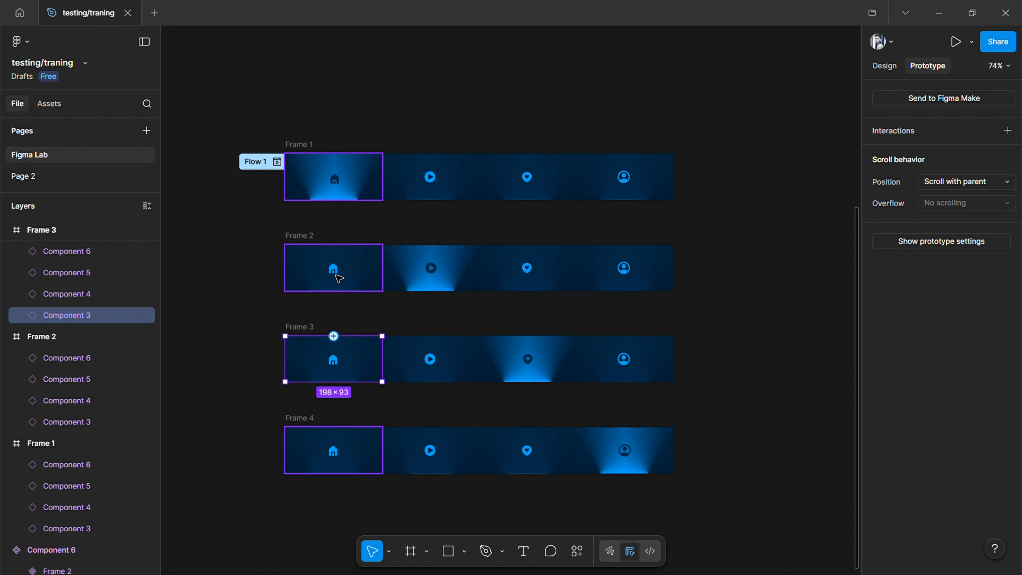
pyautogui.moveTo(334, 336); pyautogui.dragTo(477, 201)
pyautogui.click(400, 349)
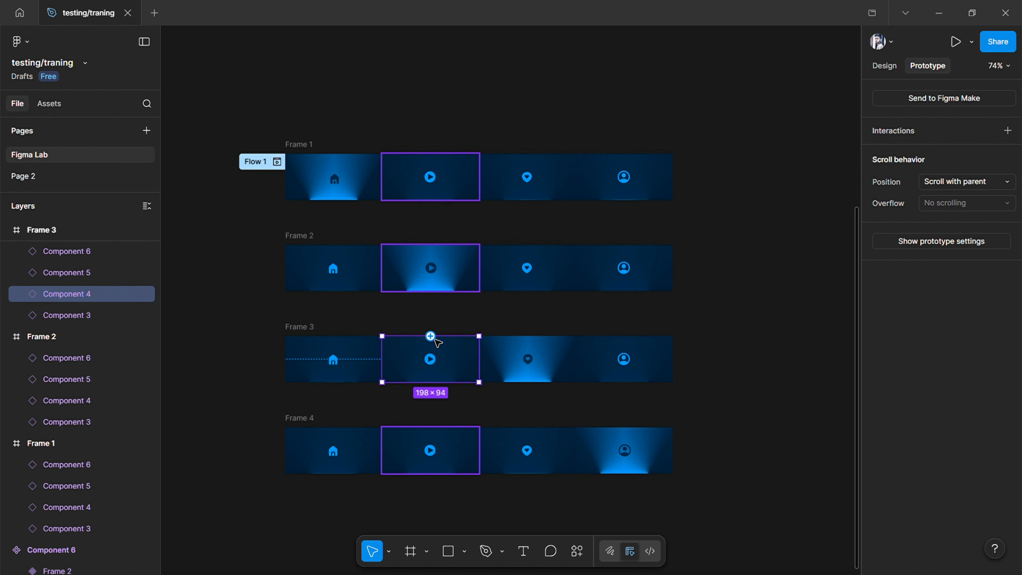
pyautogui.moveTo(430, 336); pyautogui.dragTo(425, 286)
pyautogui.click(606, 359)
pyautogui.moveTo(624, 381); pyautogui.dragTo(632, 435)
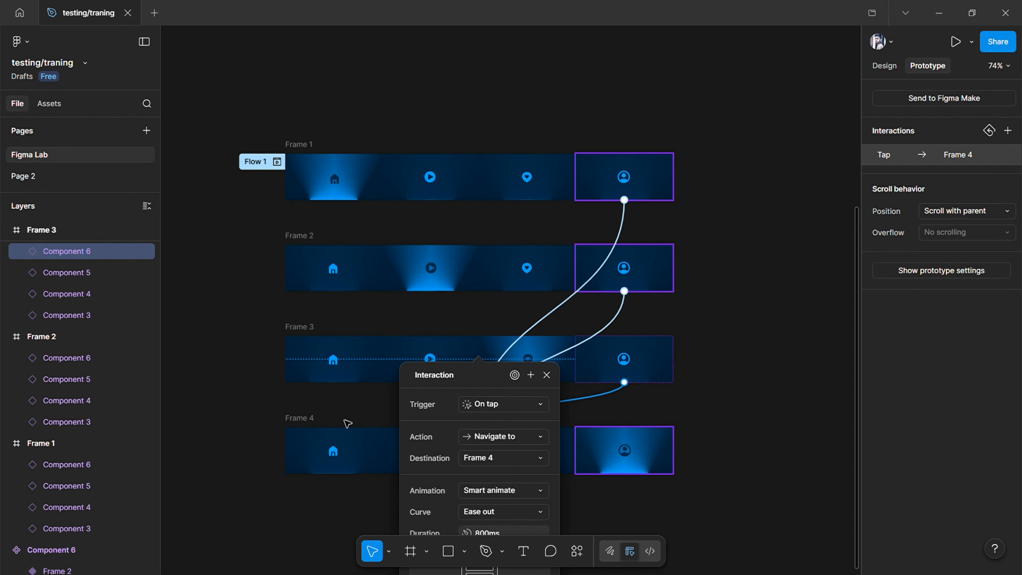
# Step: Connect the Frame 4 row's Home panel to Frame 1, its Play panel to Frame 2 and its Favoriter panel to Frame 3
pyautogui.click(333, 433)
pyautogui.moveTo(340, 210); pyautogui.dragTo(342, 198)
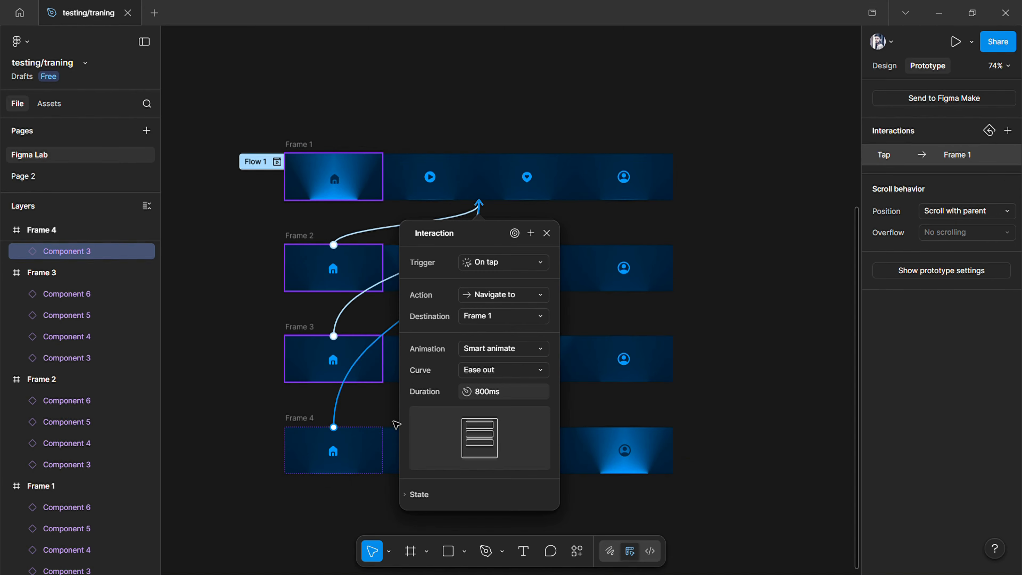
pyautogui.click(412, 438)
pyautogui.moveTo(406, 313); pyautogui.dragTo(407, 318)
pyautogui.click(572, 449)
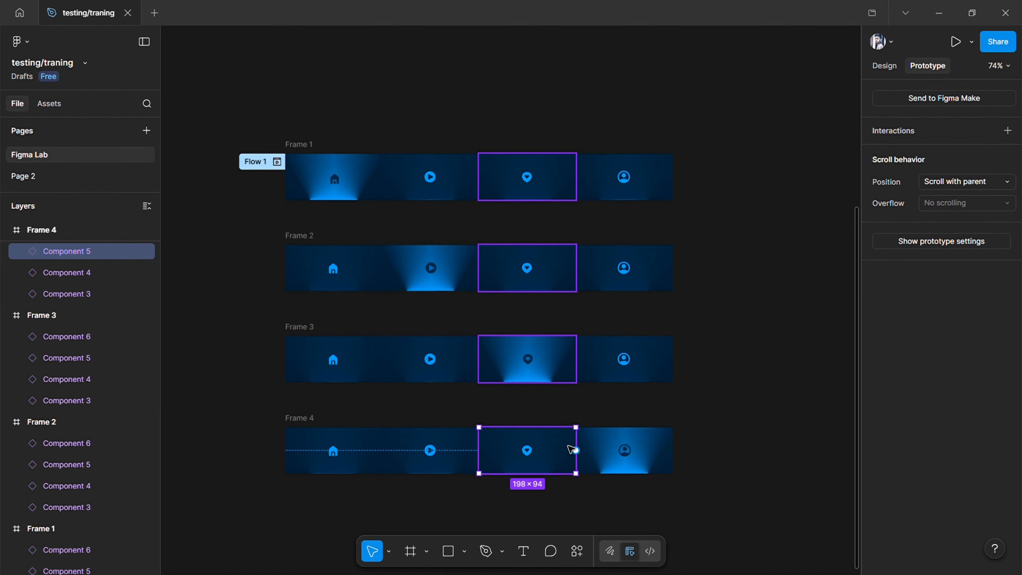
pyautogui.moveTo(528, 319); pyautogui.dragTo(530, 383)
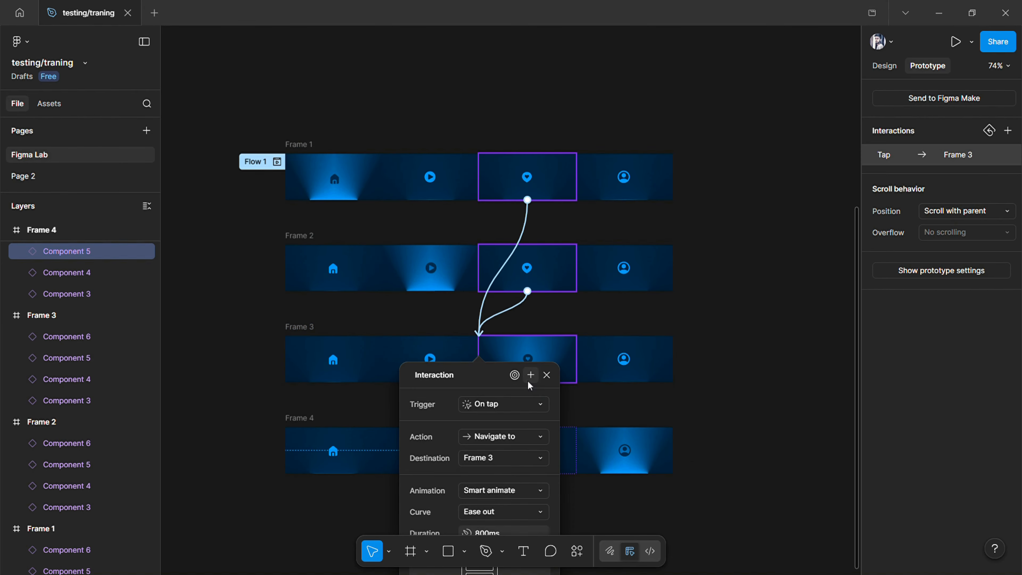
pyautogui.click(229, 207)
# Step: Draw a frame about 1038 × 693 in the empty area beside the four rows and set its corner radius to 32
pyautogui.hotkey('shift', '1')
pyautogui.scroll(4, 230, 207)
pyautogui.scroll(-3, 231, 207)
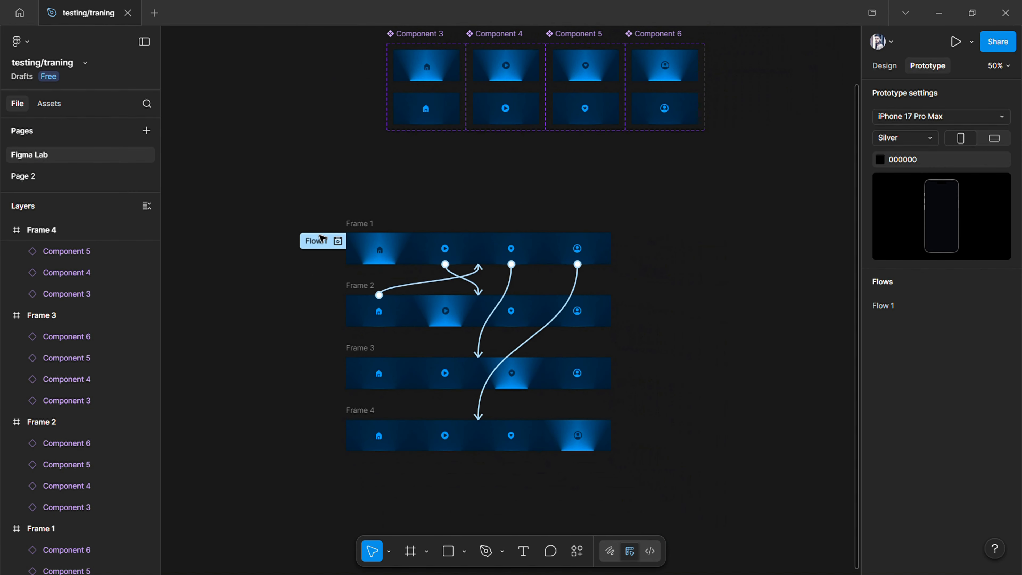
pyautogui.click(410, 554)
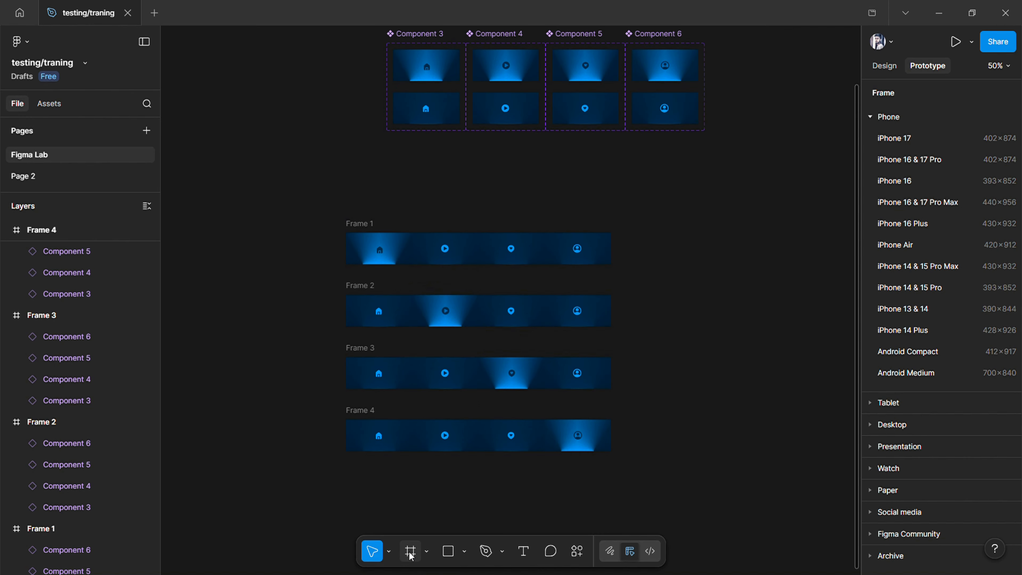
pyautogui.hscroll(5, 700, 369)
pyautogui.moveTo(486, 222)
pyautogui.mouseDown()
pyautogui.moveTo(794, 443)
pyautogui.moveTo(833, 454)
pyautogui.mouseUp()
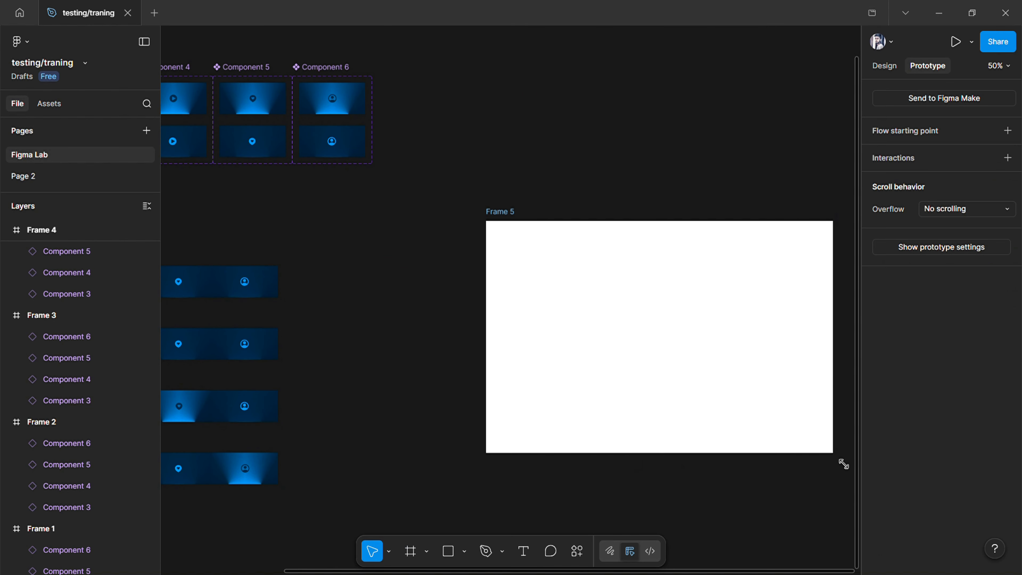
pyautogui.scroll(-3, 497, 318)
pyautogui.click(885, 66)
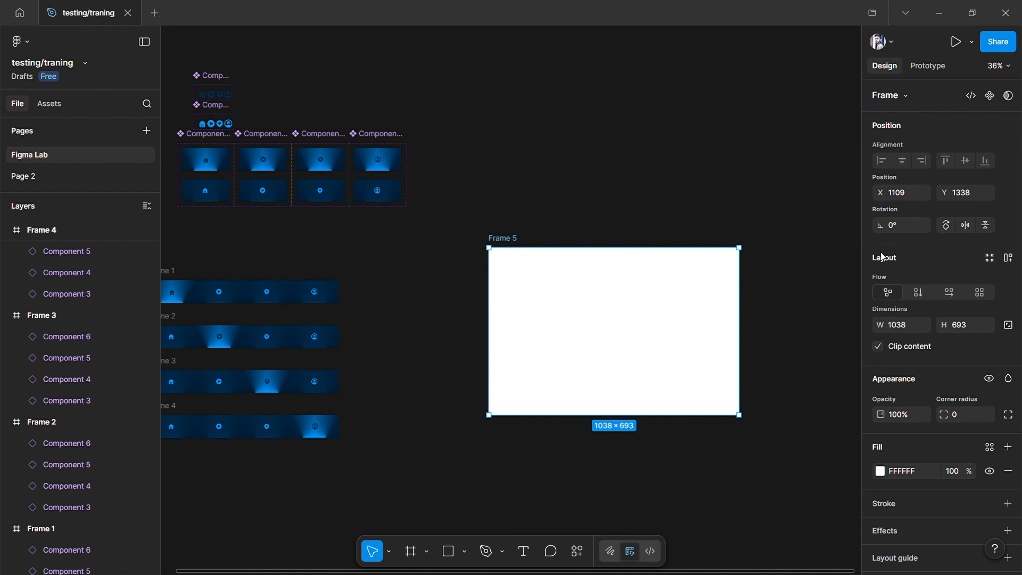
pyautogui.moveTo(944, 417); pyautogui.dragTo(960, 417)
pyautogui.moveTo(291, 417); pyautogui.dragTo(290, 417)
# Step: Try to combine the four row frames into a single component
pyautogui.hscroll(-3, 267, 235)
pyautogui.click(250, 278)
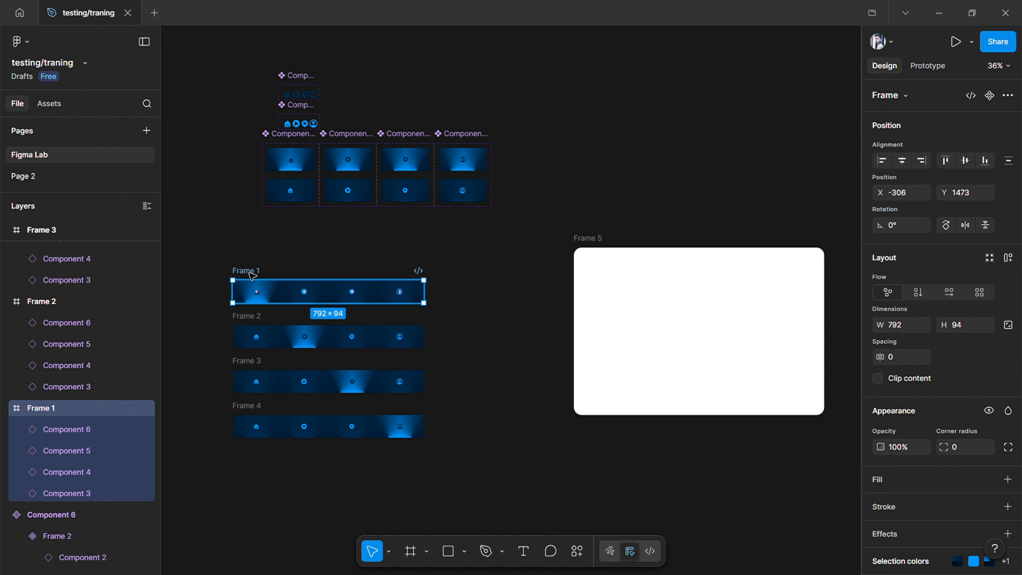
pyautogui.click(230, 251)
pyautogui.click(249, 271)
pyautogui.moveTo(220, 251); pyautogui.dragTo(441, 443)
pyautogui.click(973, 95)
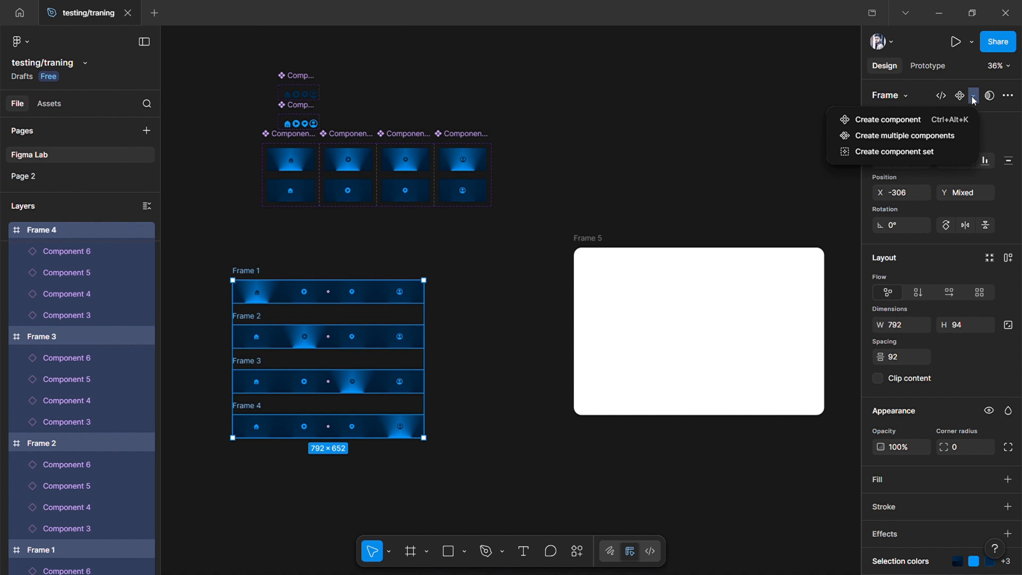
pyautogui.click(928, 117)
pyautogui.click(47, 104)
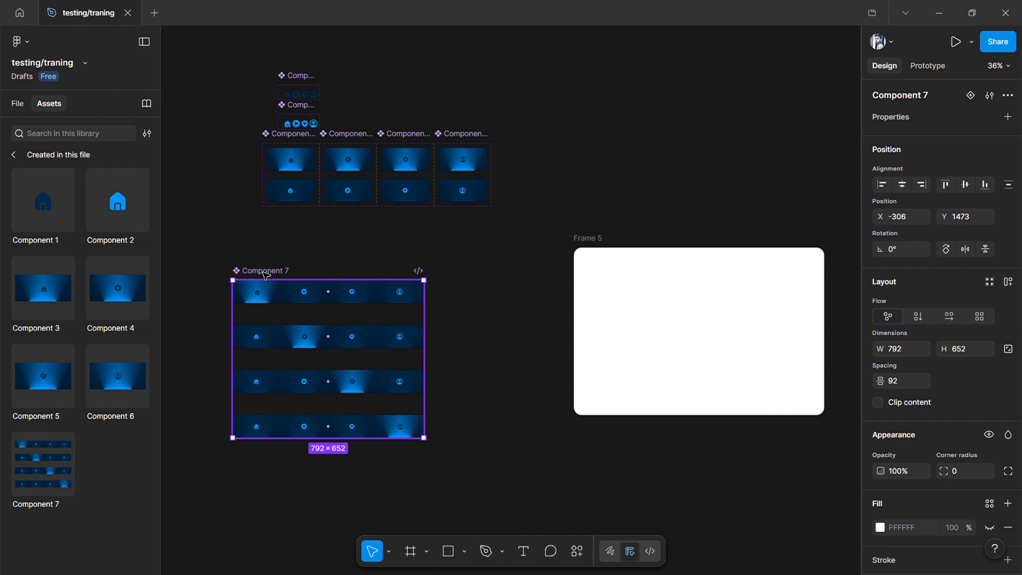
pyautogui.hotkey('ctrl', 'z')
# Step: Turn the four row frames into a component set and place an instance of it inside the white Frame 5
pyautogui.click(992, 96)
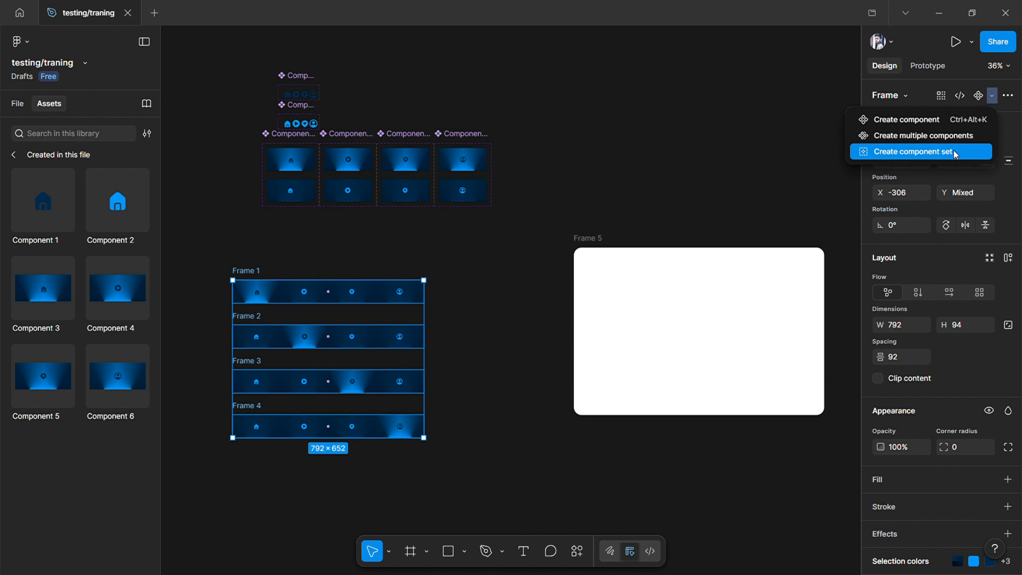
pyautogui.click(921, 150)
pyautogui.hscroll(2, 258, 436)
pyautogui.click(43, 482)
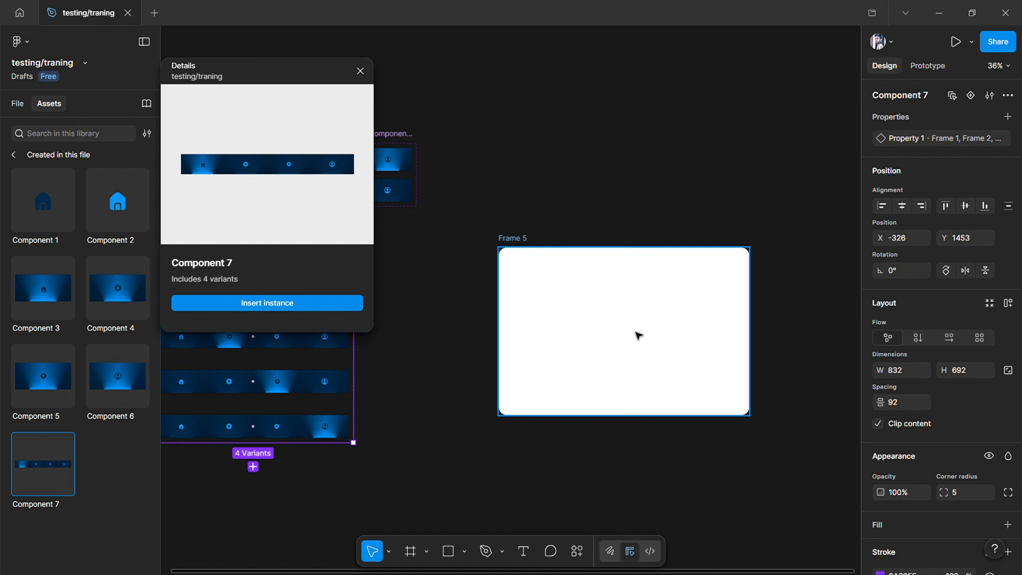
pyautogui.moveTo(43, 463); pyautogui.dragTo(603, 307)
# Step: Set the corner radius of the navigation bar instance in Frame 5 to 19 and clip its content
pyautogui.click(522, 248)
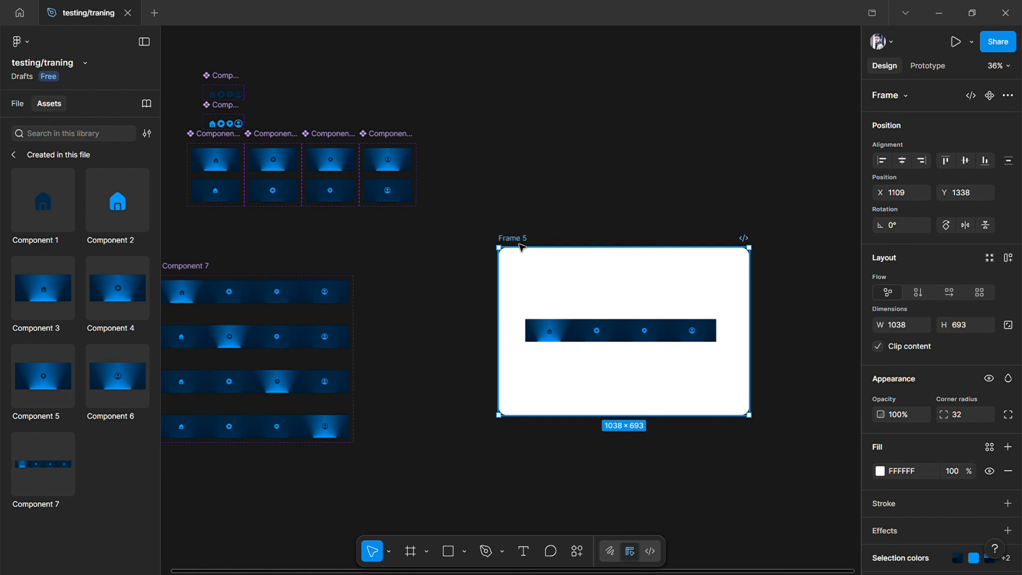
pyautogui.click(569, 338)
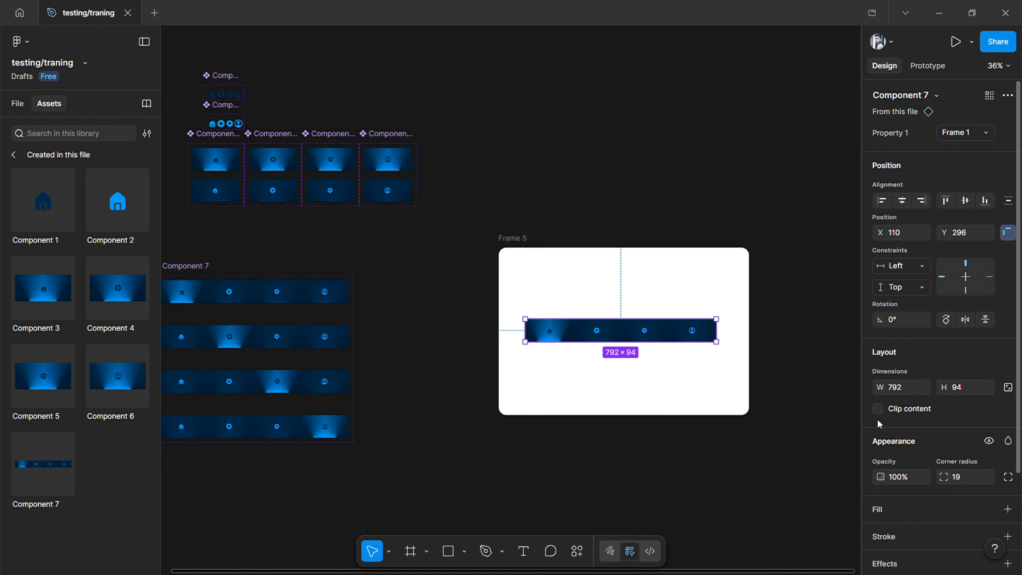
pyautogui.click(744, 407)
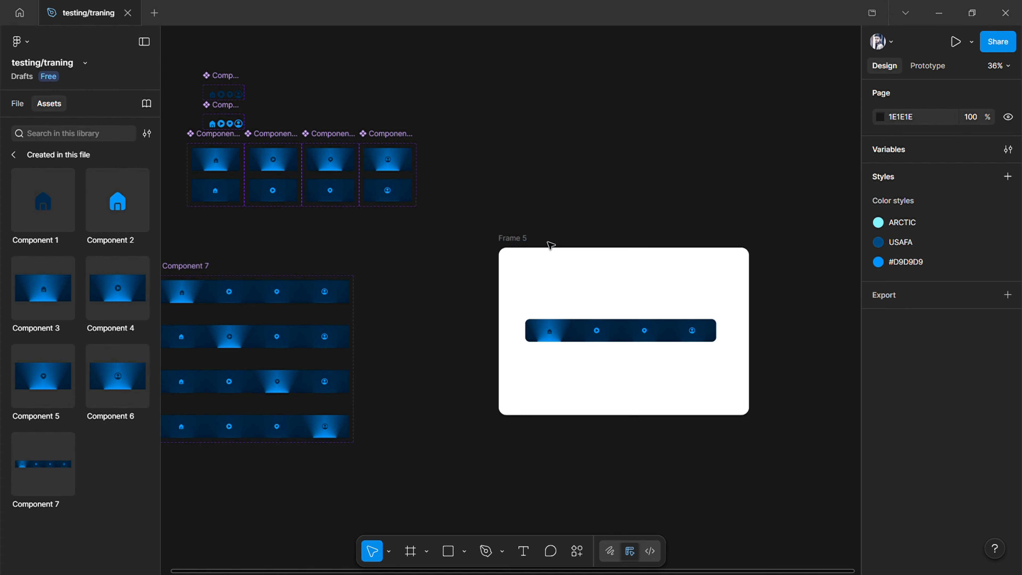
# Step: Run the prototype of Frame 5 and test switching between the Home, Play, Favoriter and Account tabs
pyautogui.click(522, 246)
pyautogui.click(958, 42)
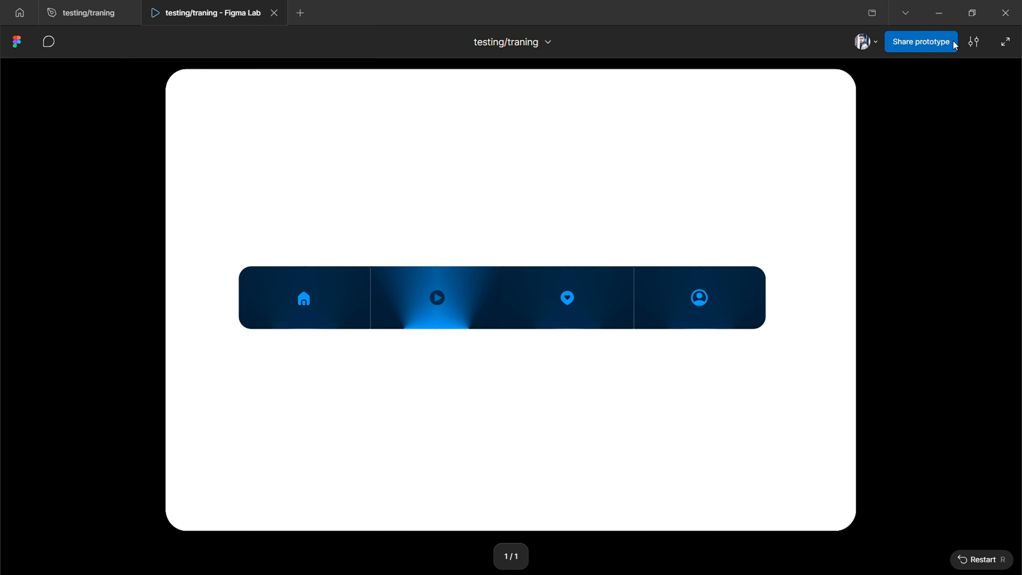
pyautogui.click(302, 317)
pyautogui.click(428, 298)
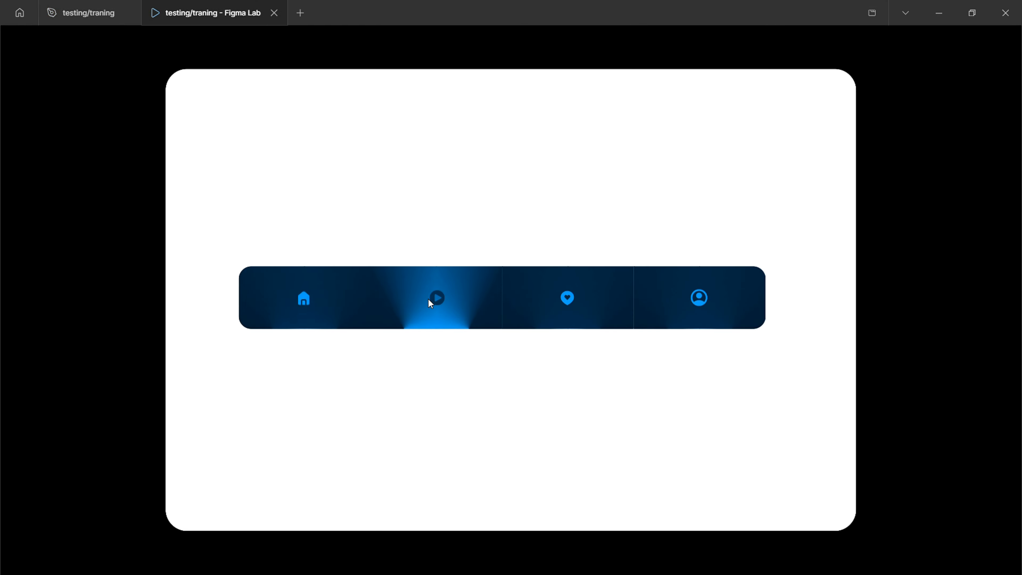
pyautogui.click(539, 292)
pyautogui.click(700, 297)
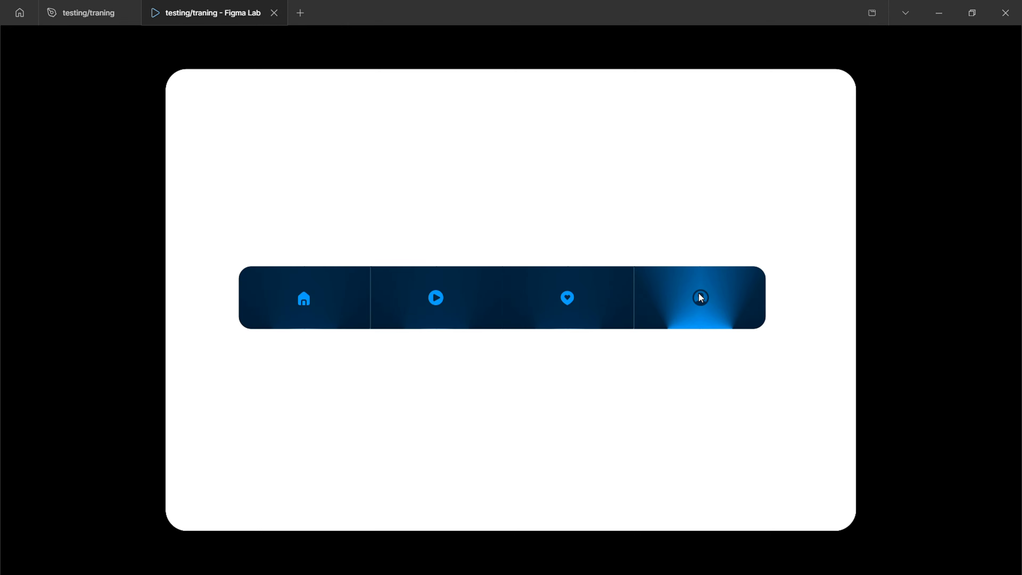
pyautogui.click(406, 310)
pyautogui.click(317, 310)
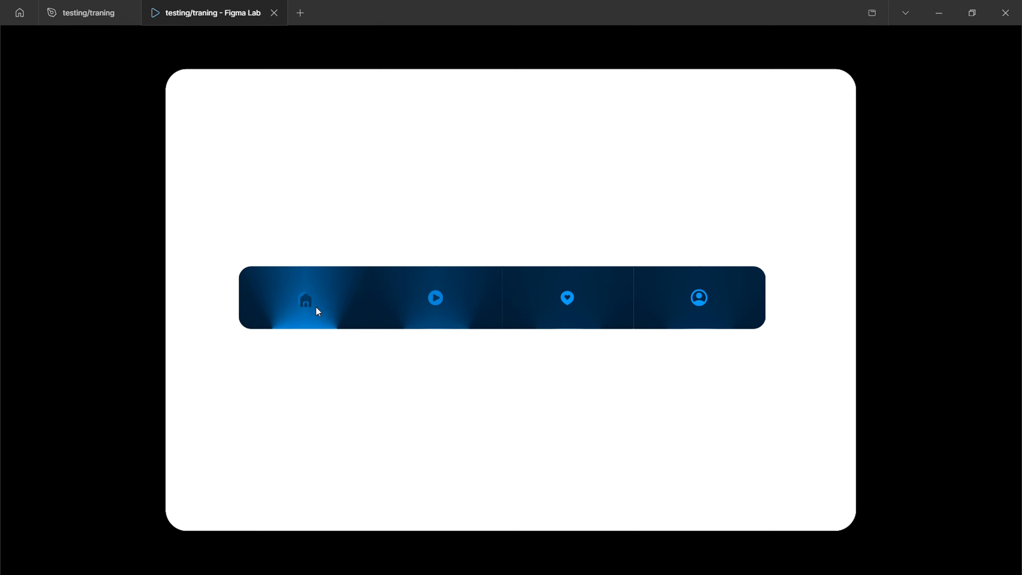
pyautogui.click(439, 301)
pyautogui.click(591, 306)
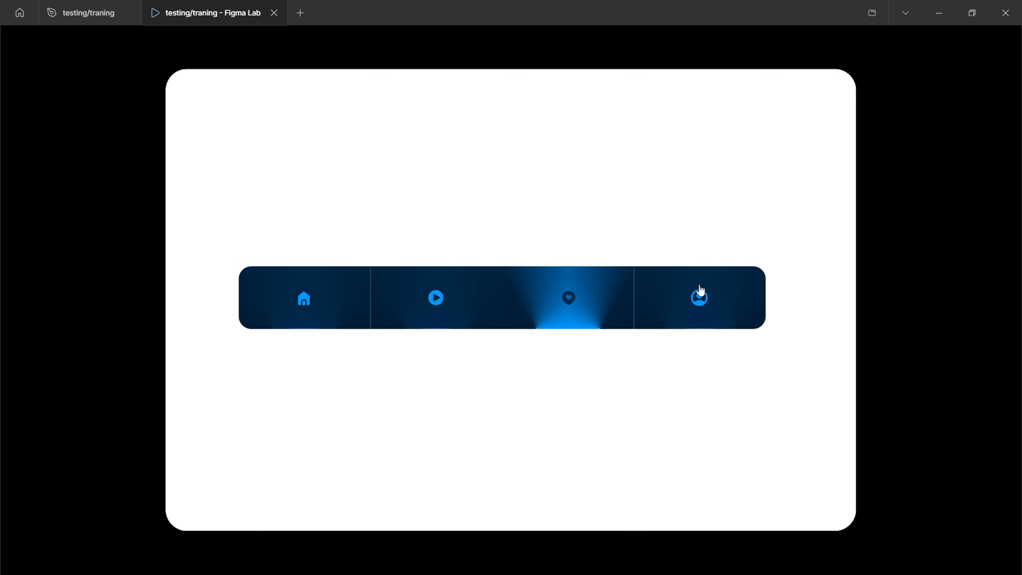
pyautogui.click(700, 295)
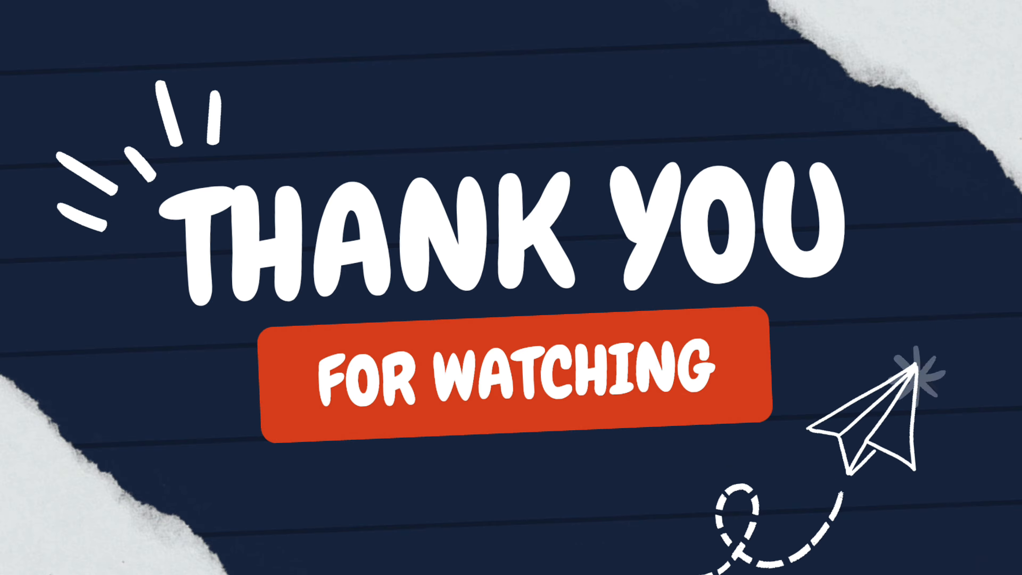